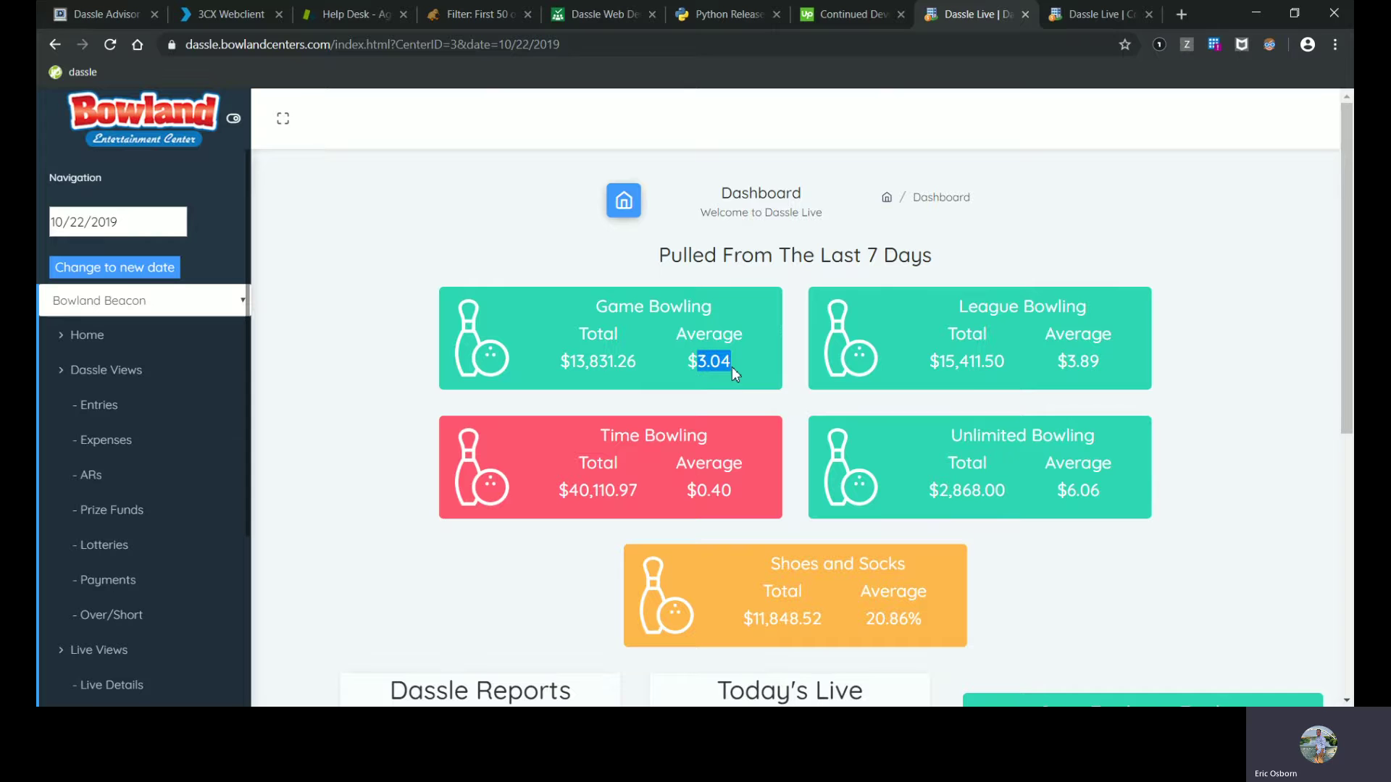
Examine the League Bowling and Game Bowling totals and averages from the last 7 days on the Bowland Beacon dashboard.
{"action": "left_click_drag", "start_coordinate": [1064, 366], "coordinate": [1098, 366]}
{"action": "left_click", "coordinate": [984, 369]}
{"action": "left_click_drag", "start_coordinate": [691, 358], "coordinate": [709, 368]}
{"action": "left_click", "coordinate": [736, 374]}
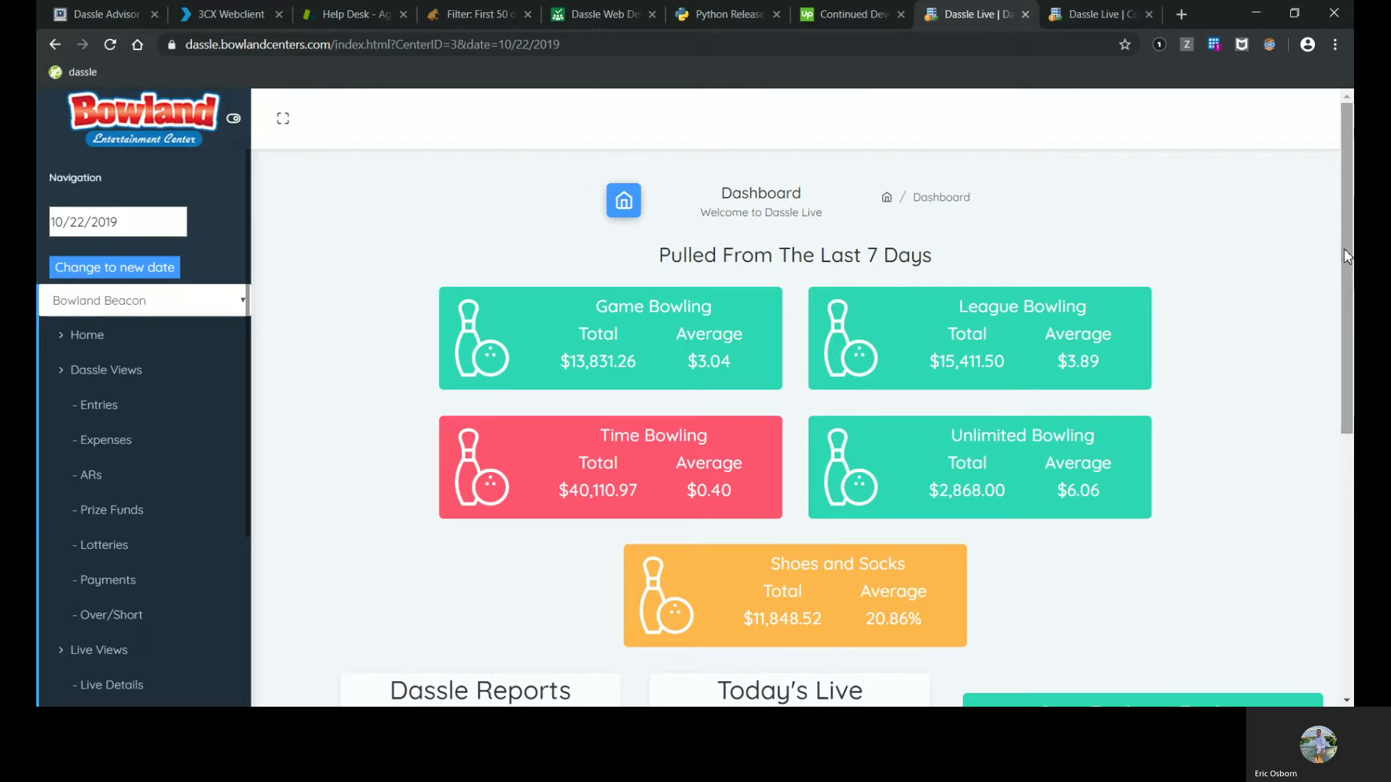
Inspect individual center values in the Dassle Reports and Today's Live Revenue charts.
{"action": "left_click_drag", "start_coordinate": [1344, 250], "coordinate": [1352, 480]}
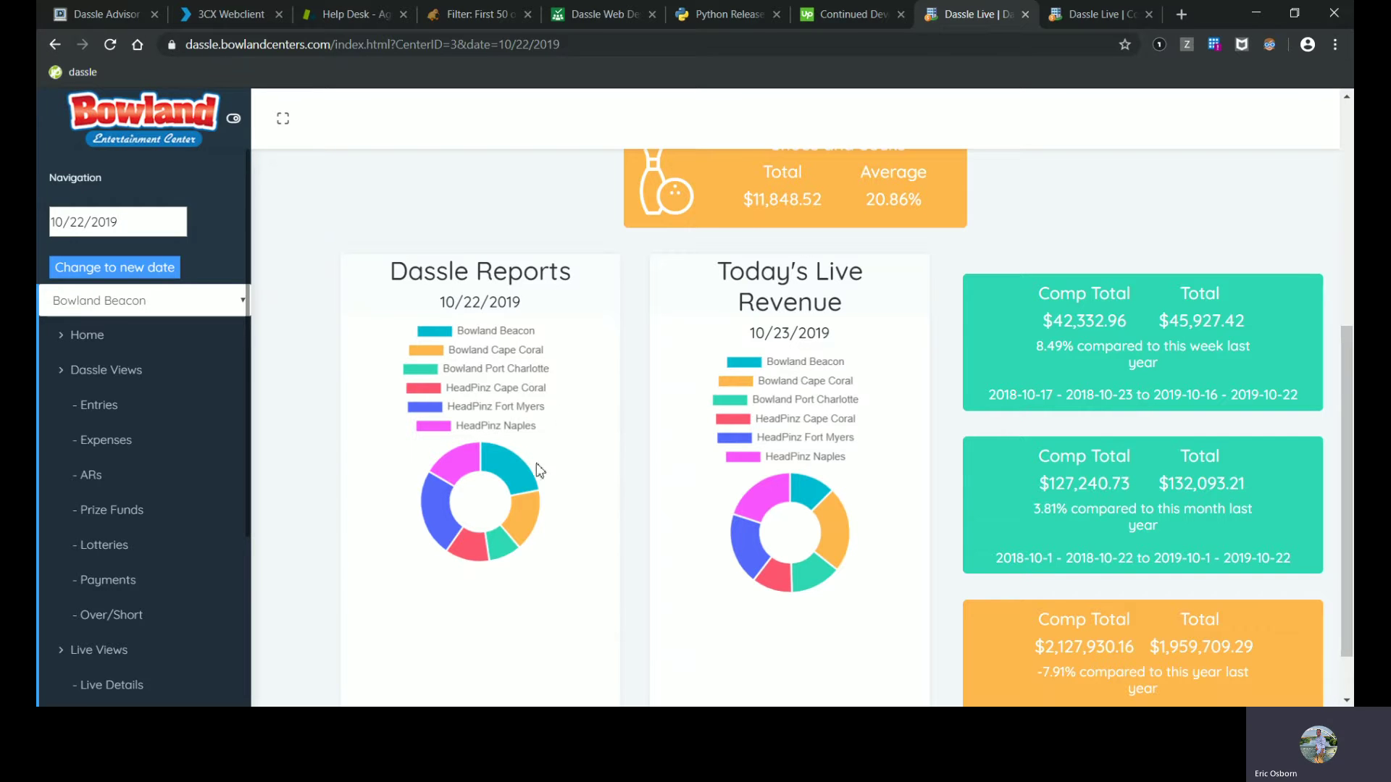
{"action": "mouse_move", "coordinate": [449, 517]}
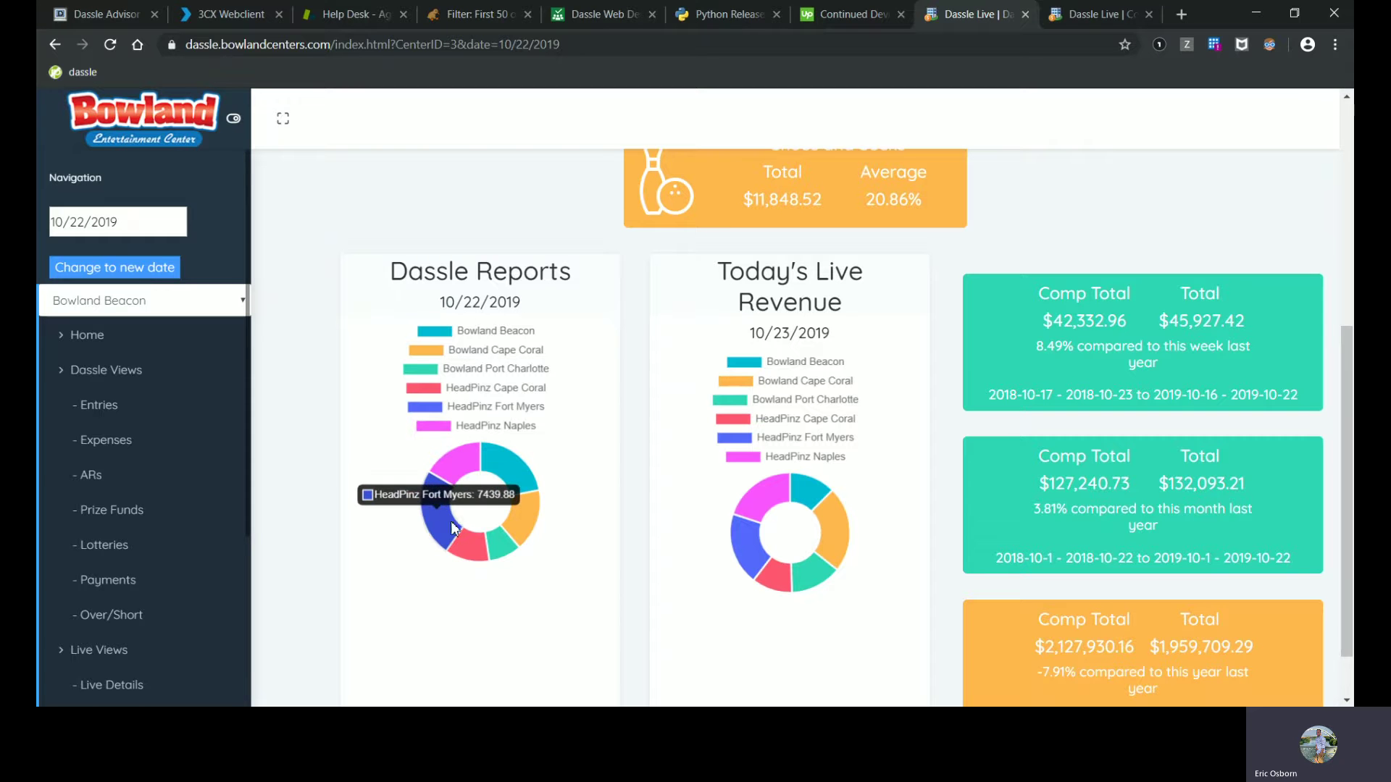
{"action": "mouse_move", "coordinate": [520, 484]}
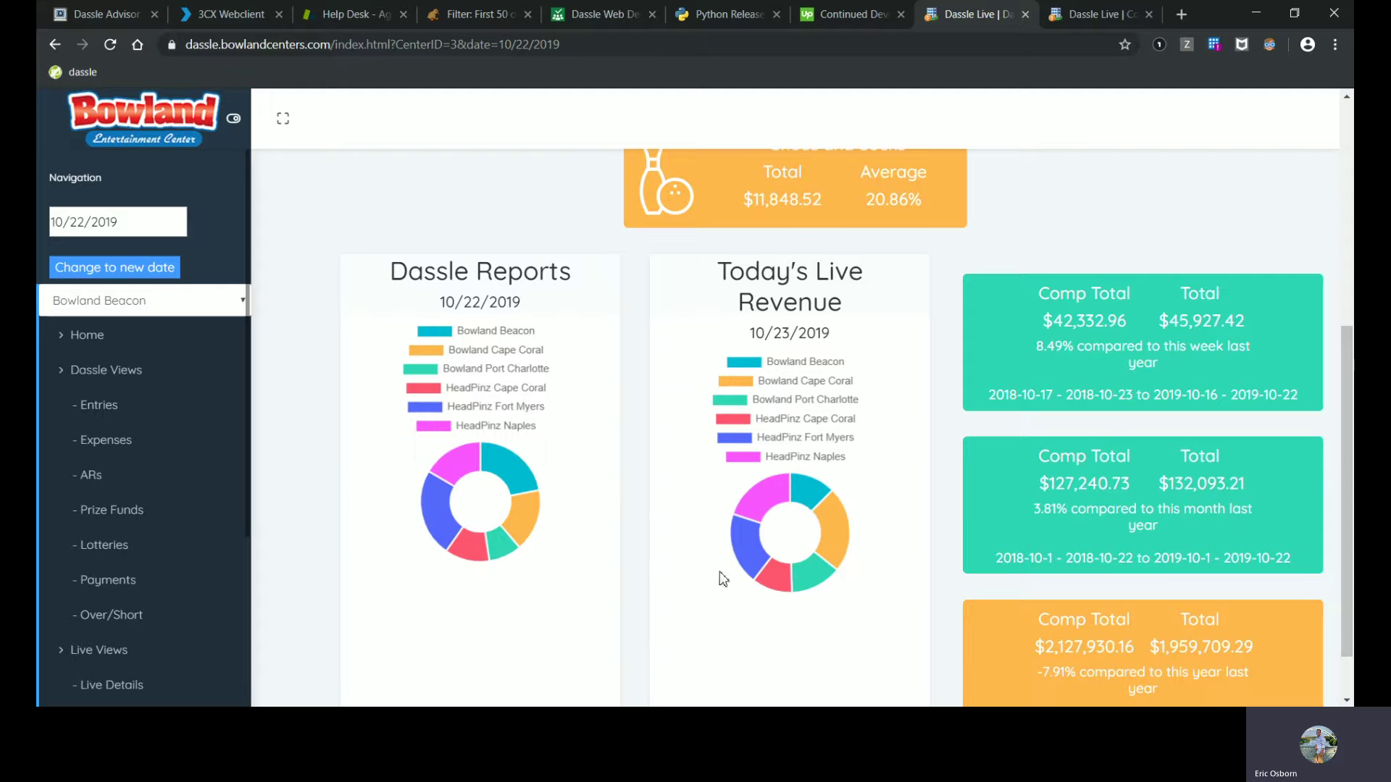
{"action": "mouse_move", "coordinate": [823, 530]}
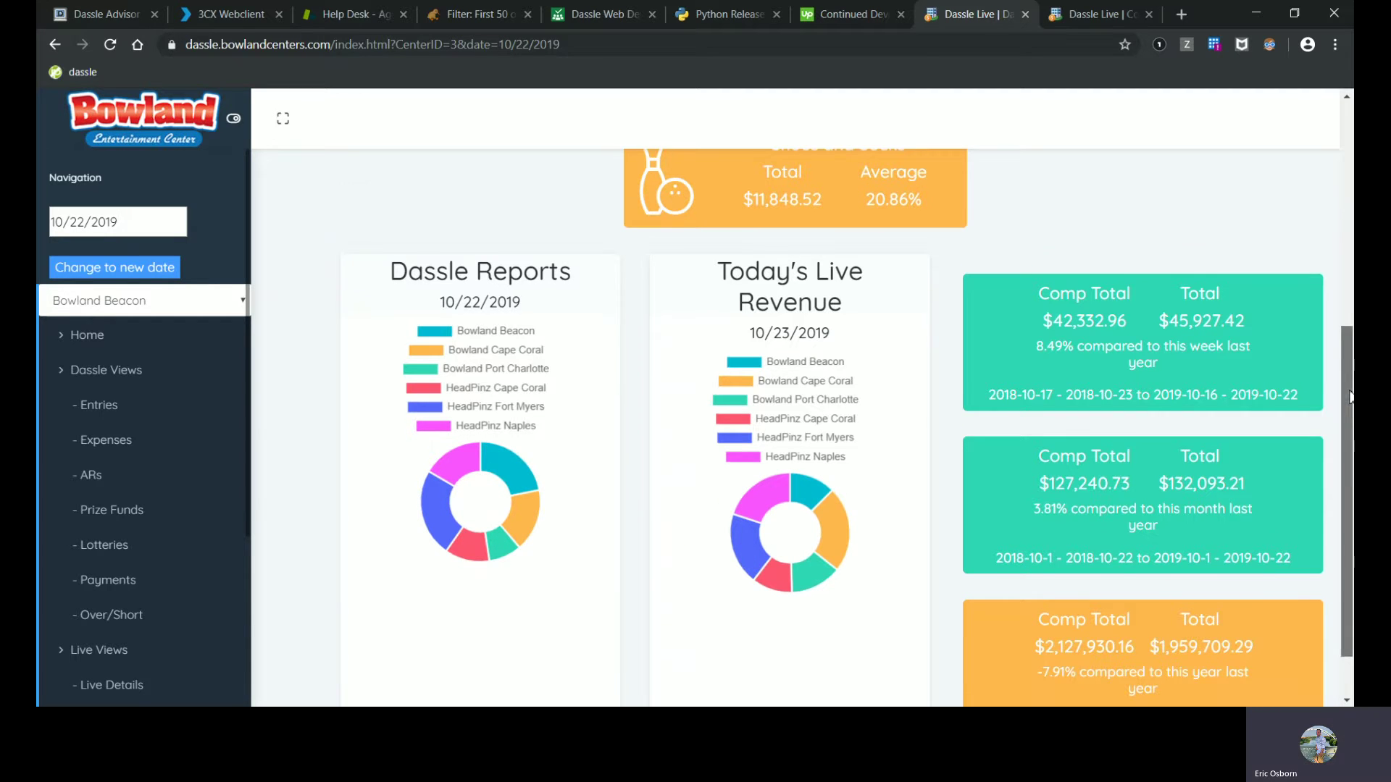
Examine the week, month and year comparison totals against last year, including the date ranges they cover.
{"action": "left_click_drag", "start_coordinate": [1350, 397], "coordinate": [1351, 441]}
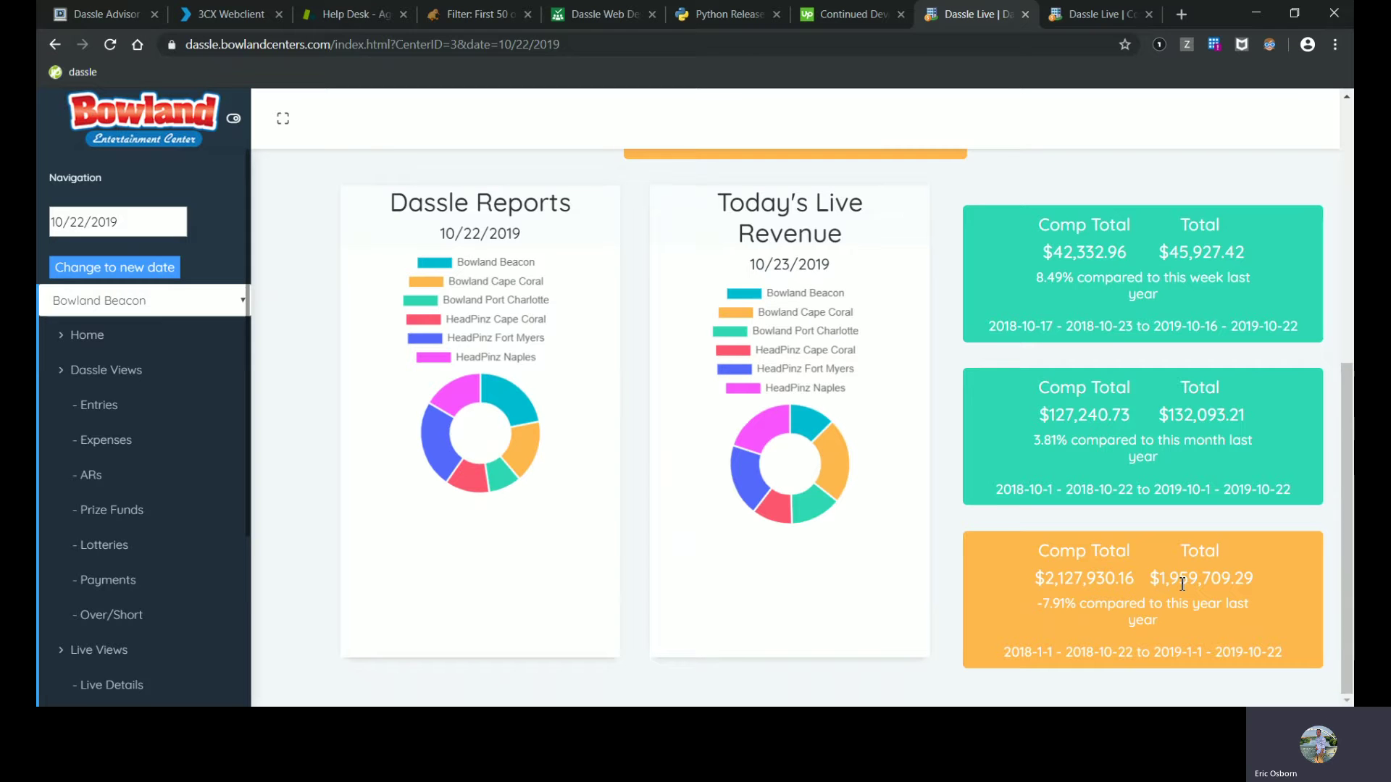
{"action": "left_click_drag", "start_coordinate": [1002, 327], "coordinate": [1281, 350]}
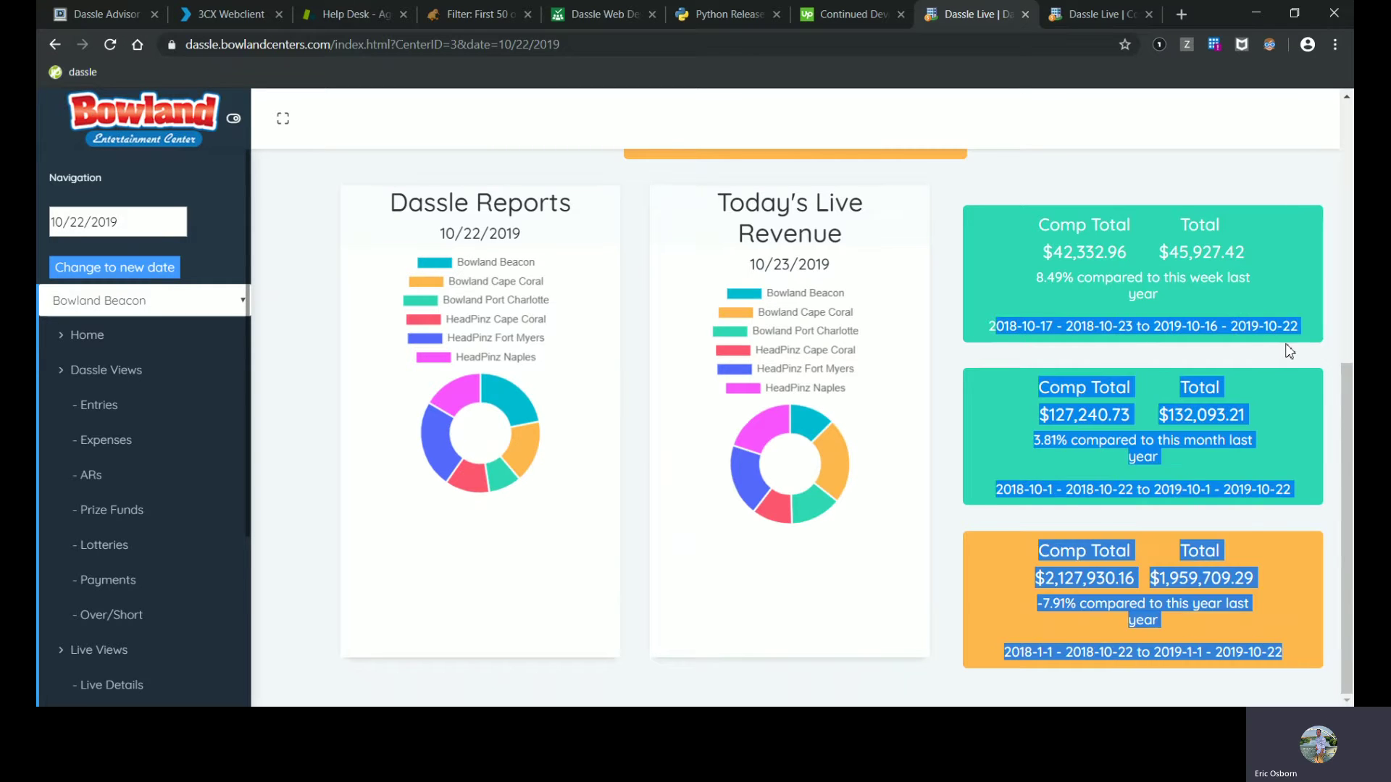
{"action": "left_click", "coordinate": [1289, 351]}
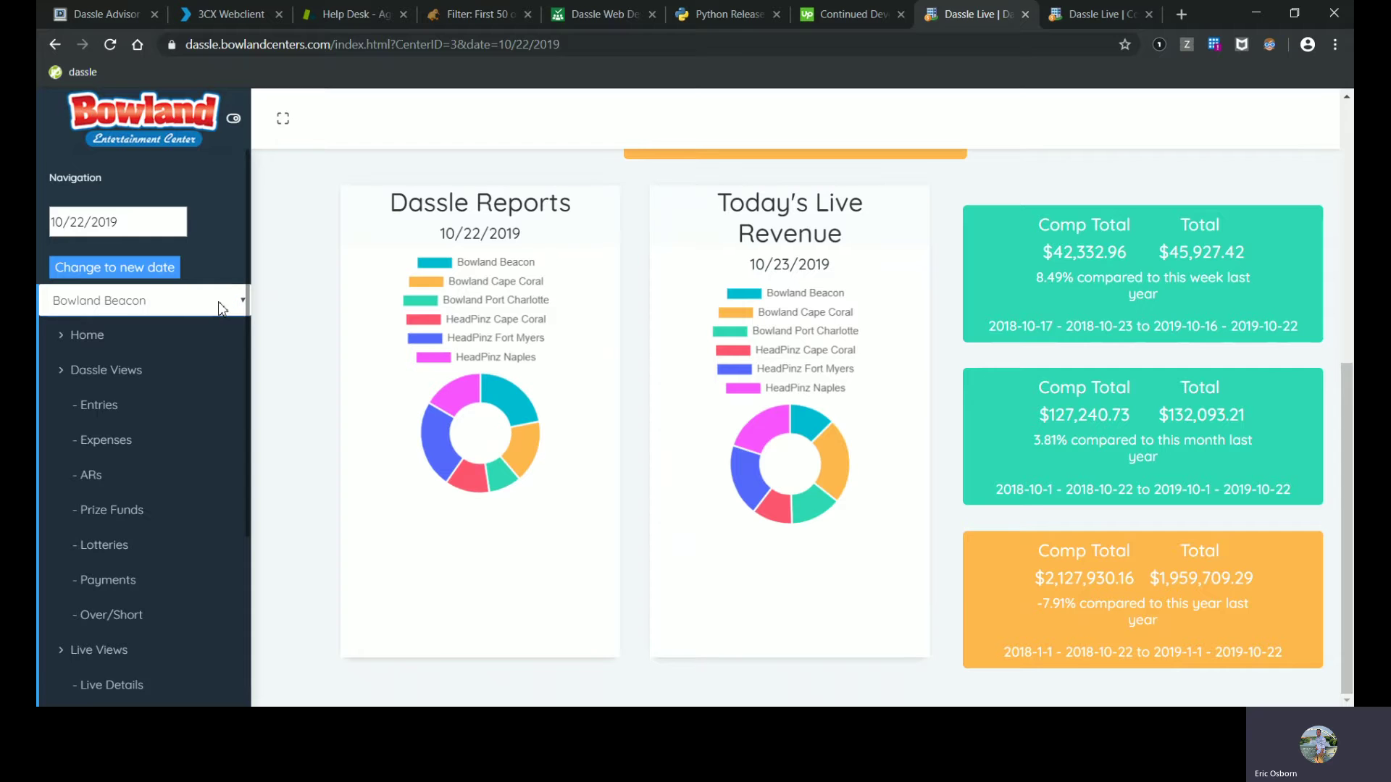
Switch the dashboard to Bowland Cape Coral and review its bowling totals and averages.
{"action": "left_click", "coordinate": [198, 350]}
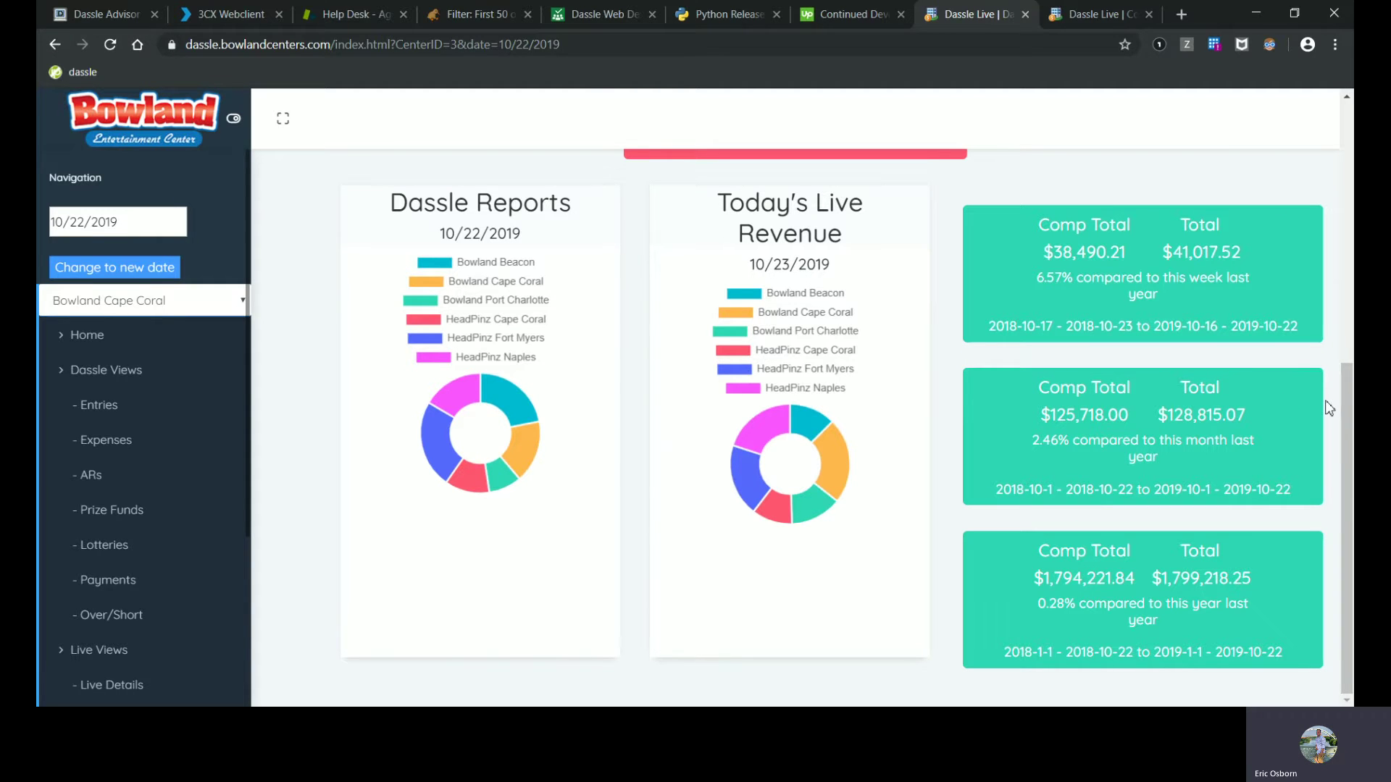
{"action": "left_click_drag", "start_coordinate": [1340, 398], "coordinate": [1345, 185]}
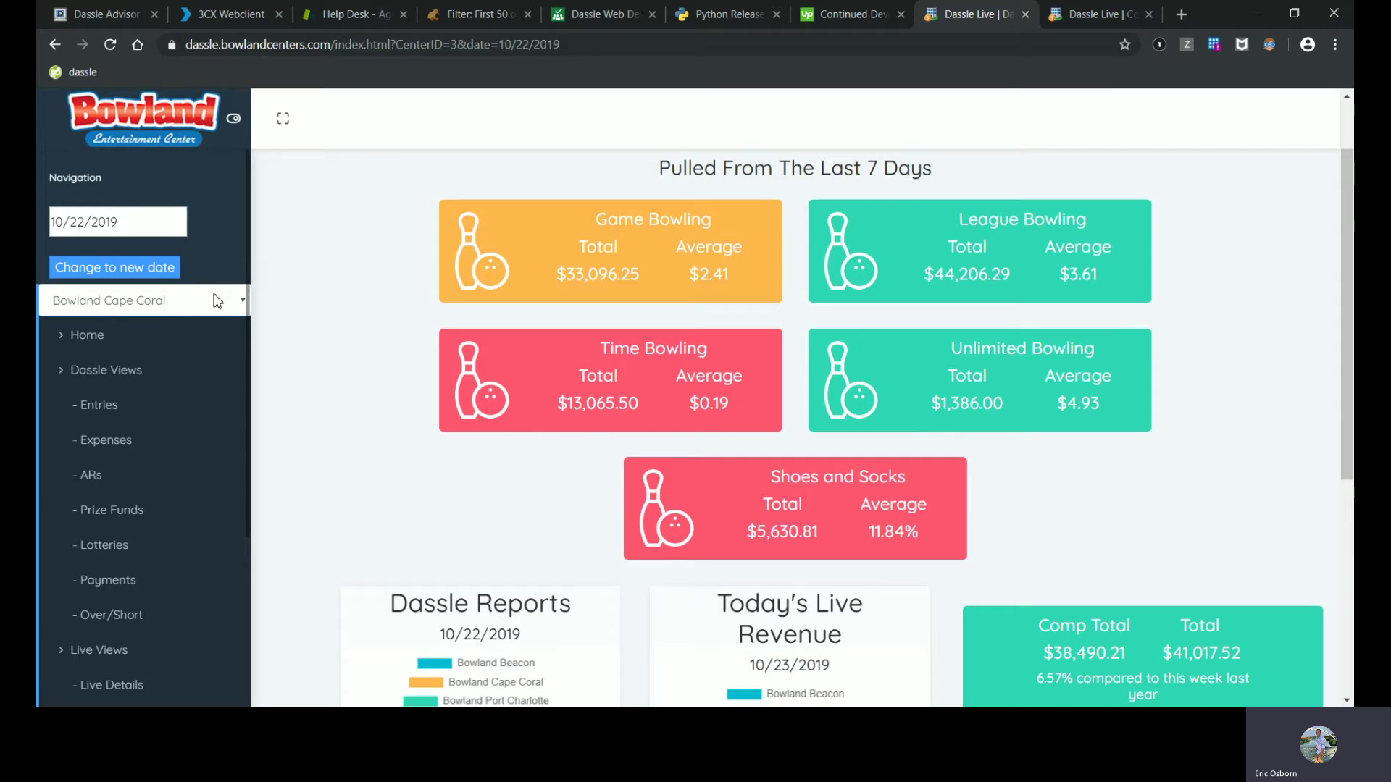
Switch the center to HeadPinz Naples and open its Entries view for 10/22/2019 to look through the list.
{"action": "left_click", "coordinate": [193, 439]}
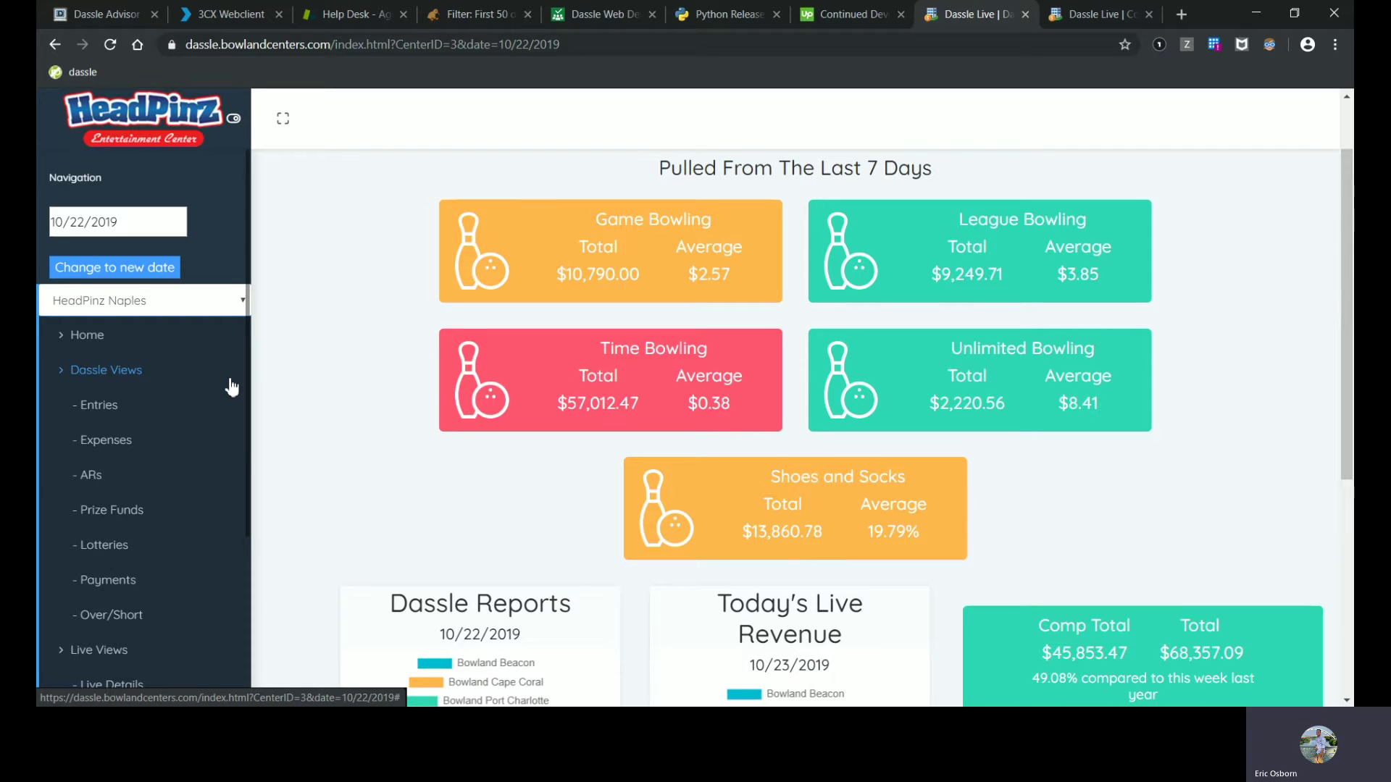
{"action": "left_click", "coordinate": [186, 413]}
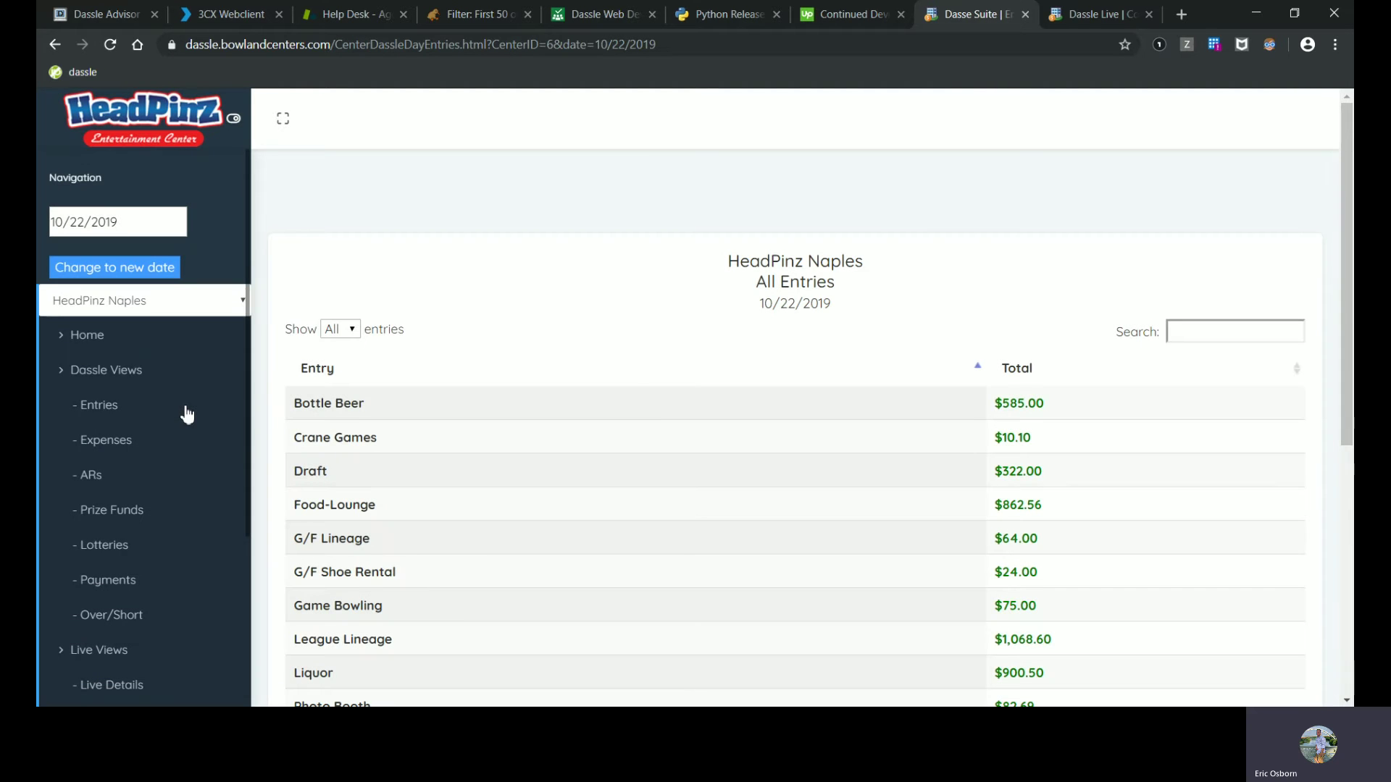
{"action": "scroll", "coordinate": [525, 301], "scroll_direction": "down", "scroll_amount": 3}
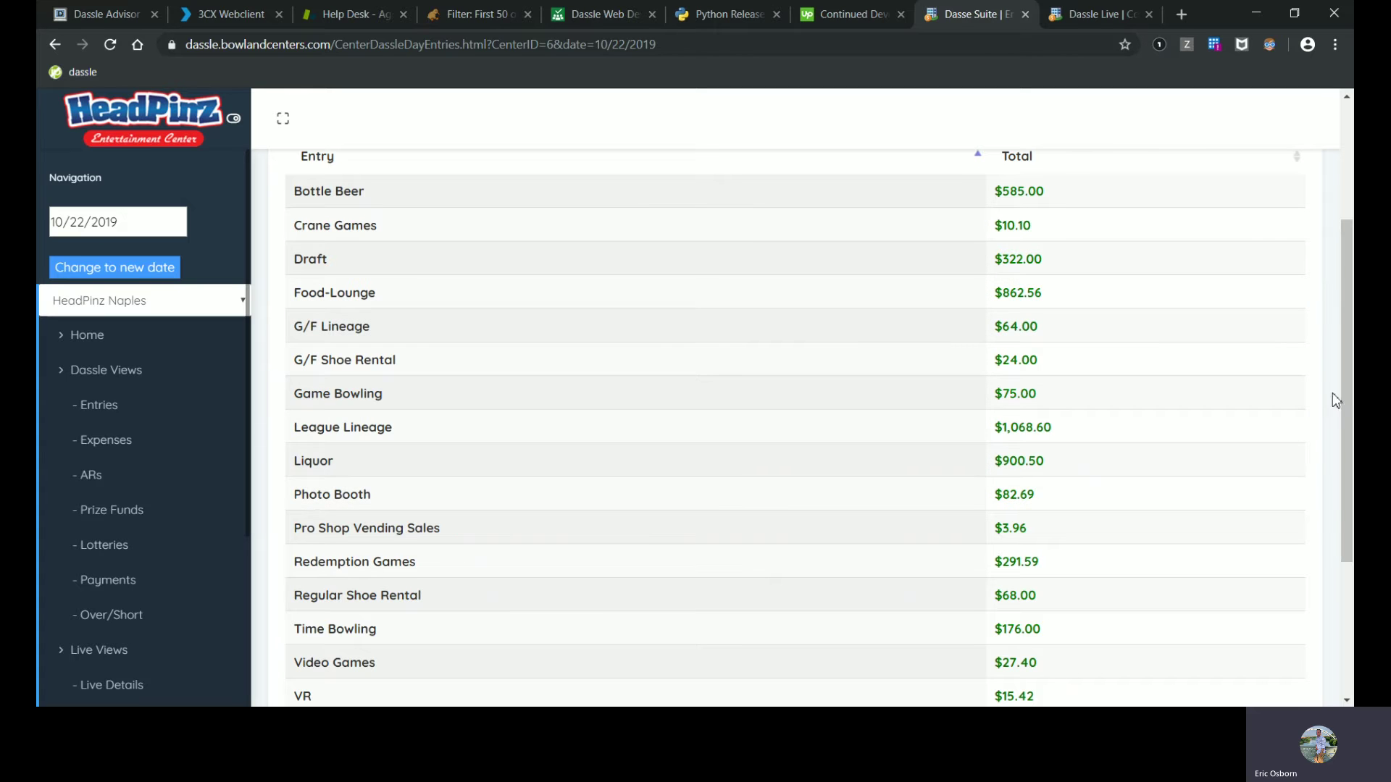
{"action": "left_click_drag", "start_coordinate": [1341, 393], "coordinate": [1341, 320]}
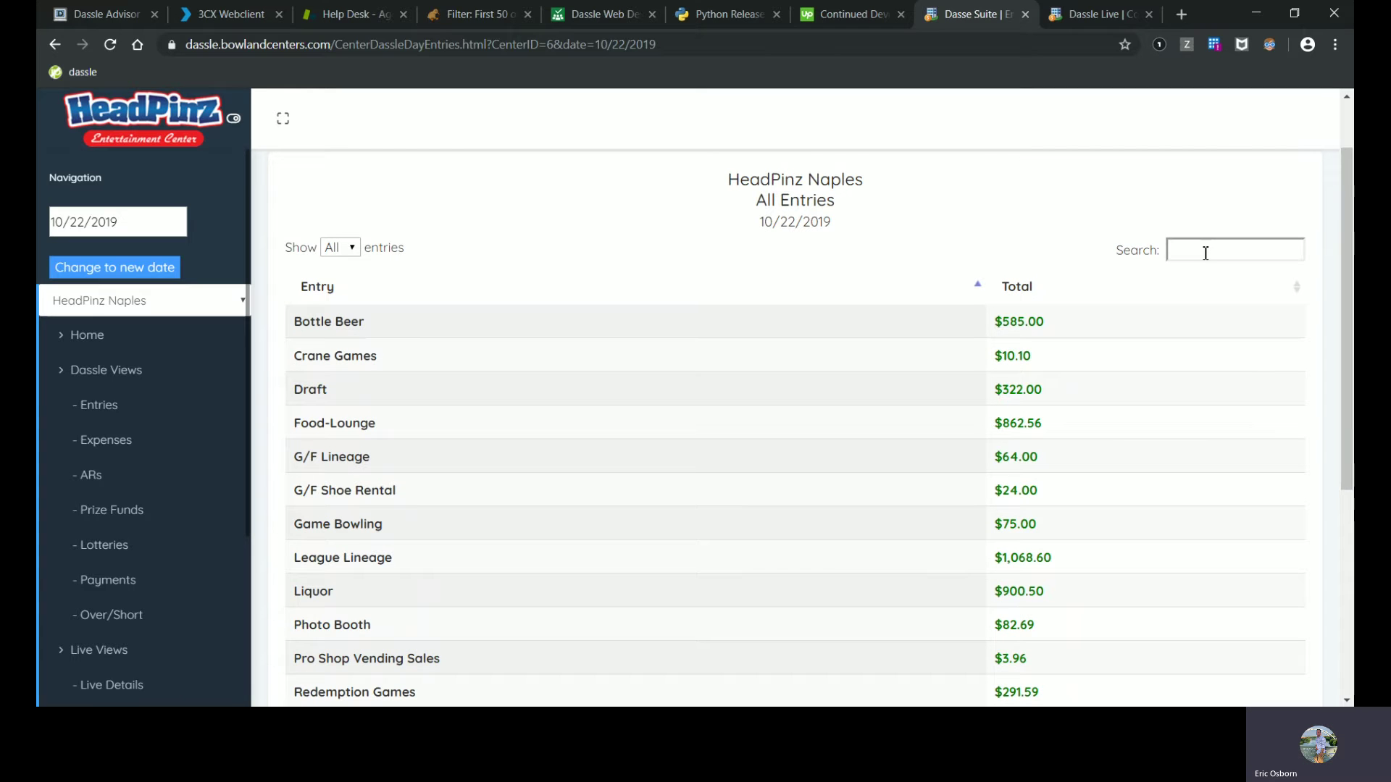
Filter the HeadPinz Naples entries by "Food", and clear the filter.
{"action": "type", "text": "Food"}
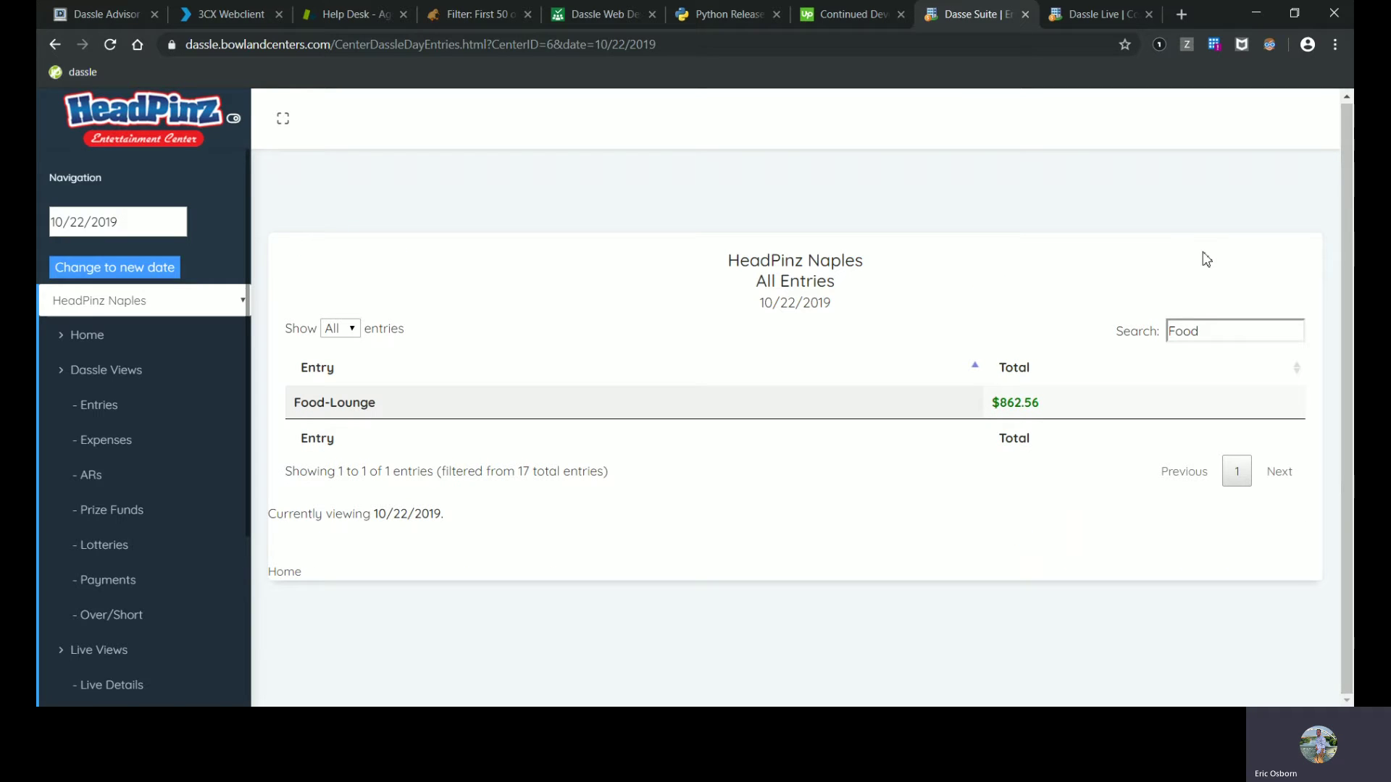
{"action": "key", "text": "BackSpace"}
{"action": "key", "text": "BackSpace"}
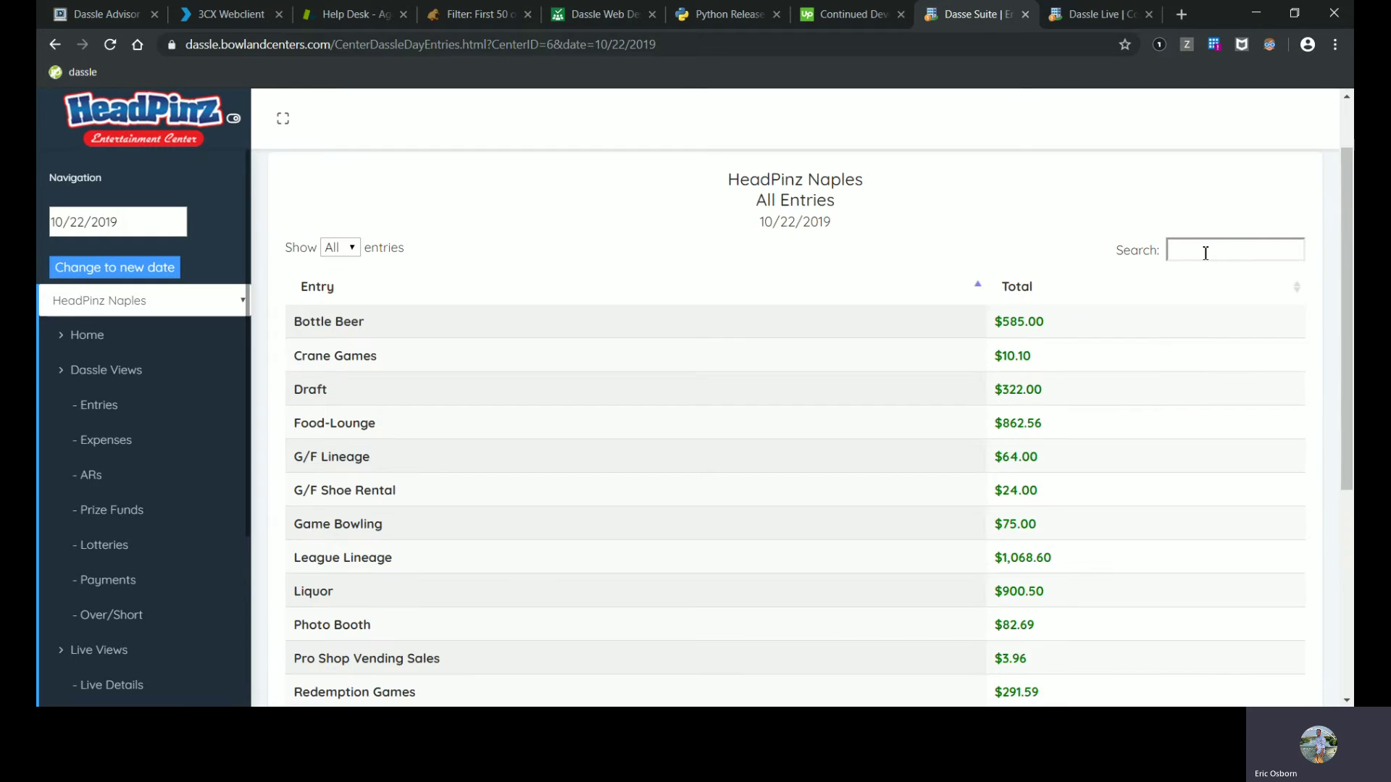
Filter the HeadPinz Naples entries by "Game", and clear the filter.
{"action": "type", "text": "Game"}
{"action": "key", "text": "BackSpace"}
{"action": "key", "text": "BackSpace"}
{"action": "key", "text": "BackSpace"}
{"action": "key", "text": "BackSpace"}
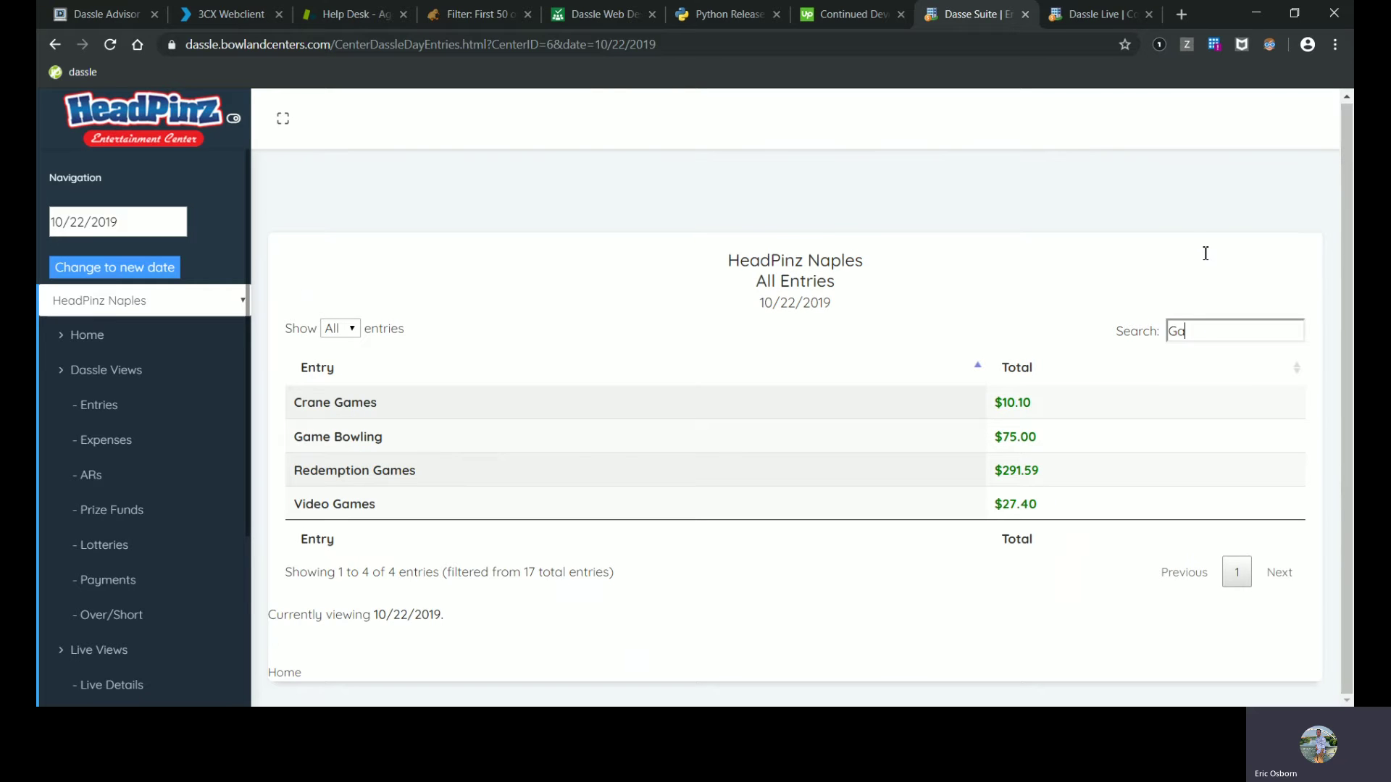
Filter the HeadPinz Naples entries by "Time", and clear the filter.
{"action": "type", "text": "Time"}
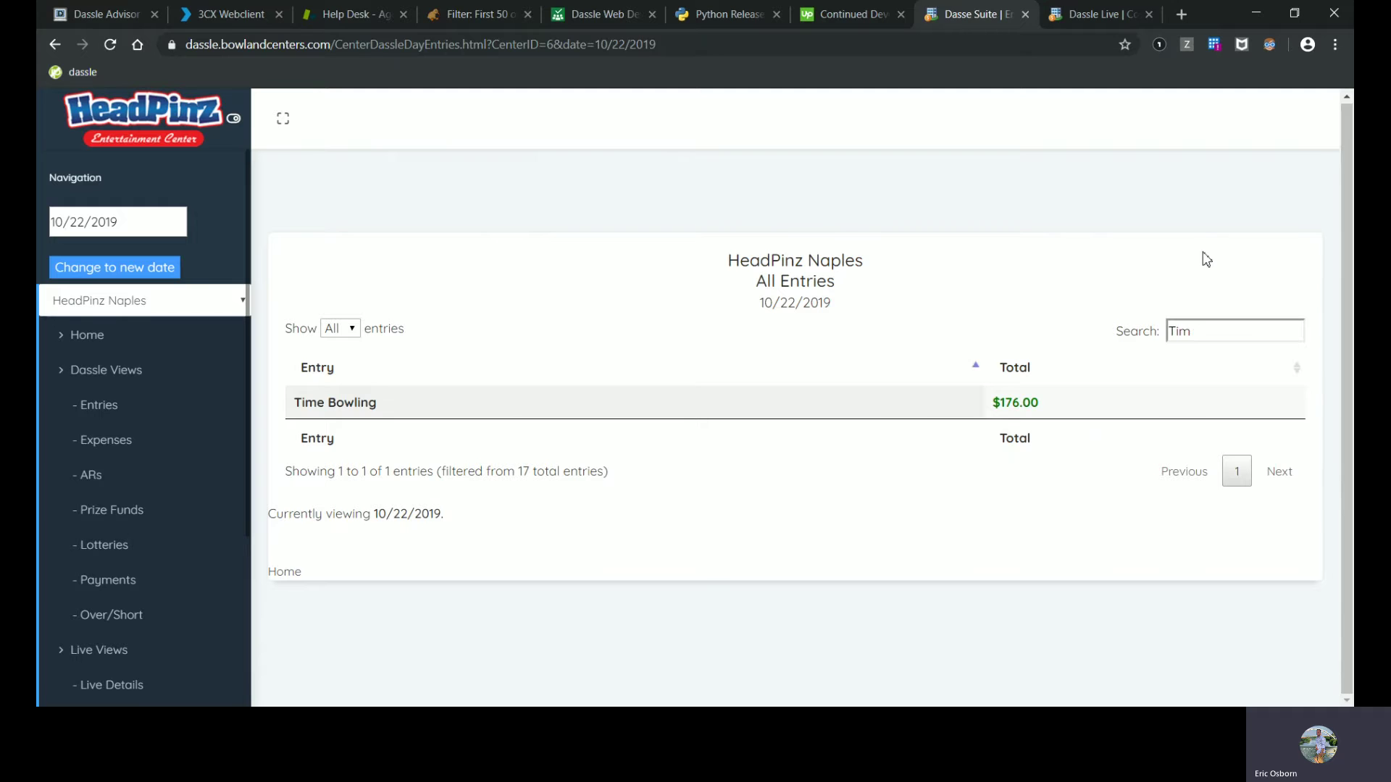
{"action": "key", "text": "BackSpace"}
{"action": "key", "text": "BackSpace"}
{"action": "key", "text": "BackSpace"}
{"action": "key", "text": "BackSpace"}
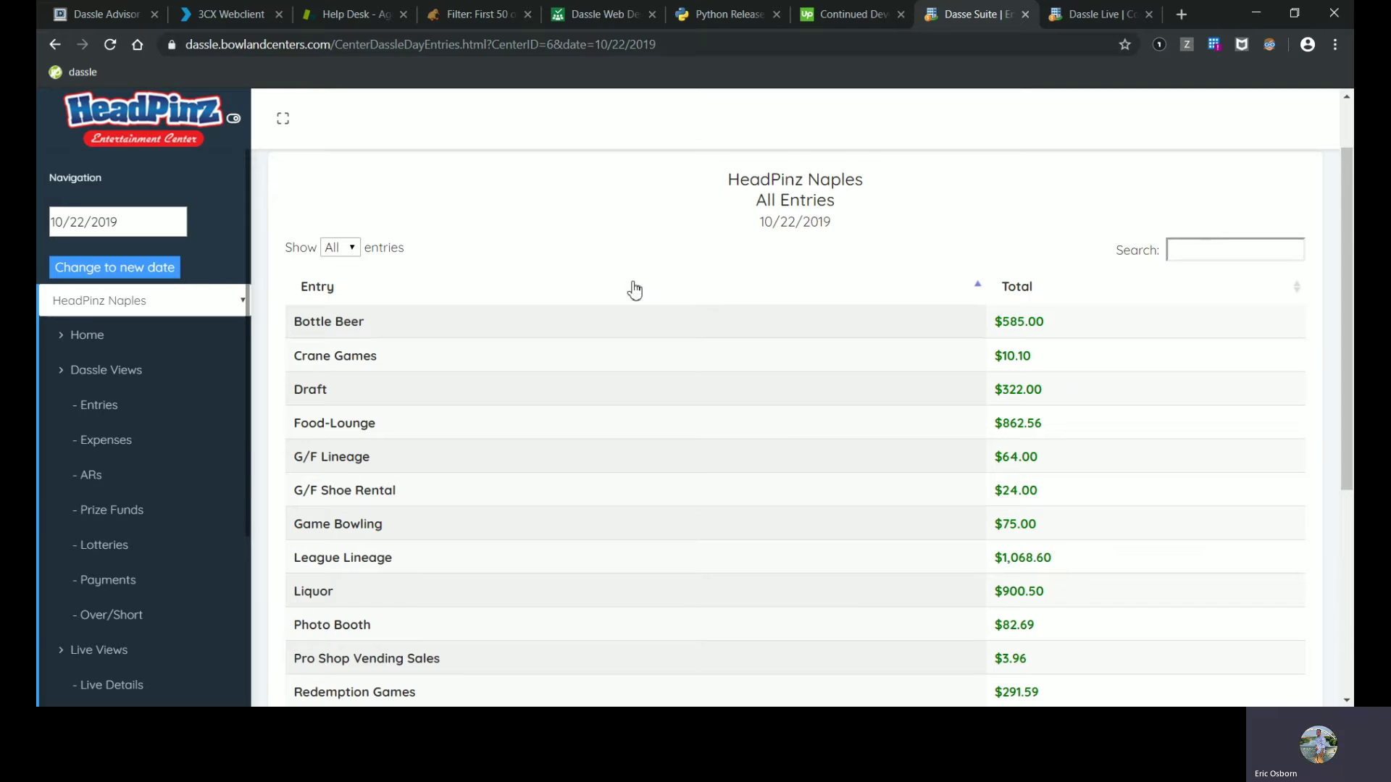
View the HeadPinz Naples Expenses for 10/22/2019, and open the ARs view to look through its receivables.
{"action": "left_click", "coordinate": [216, 443]}
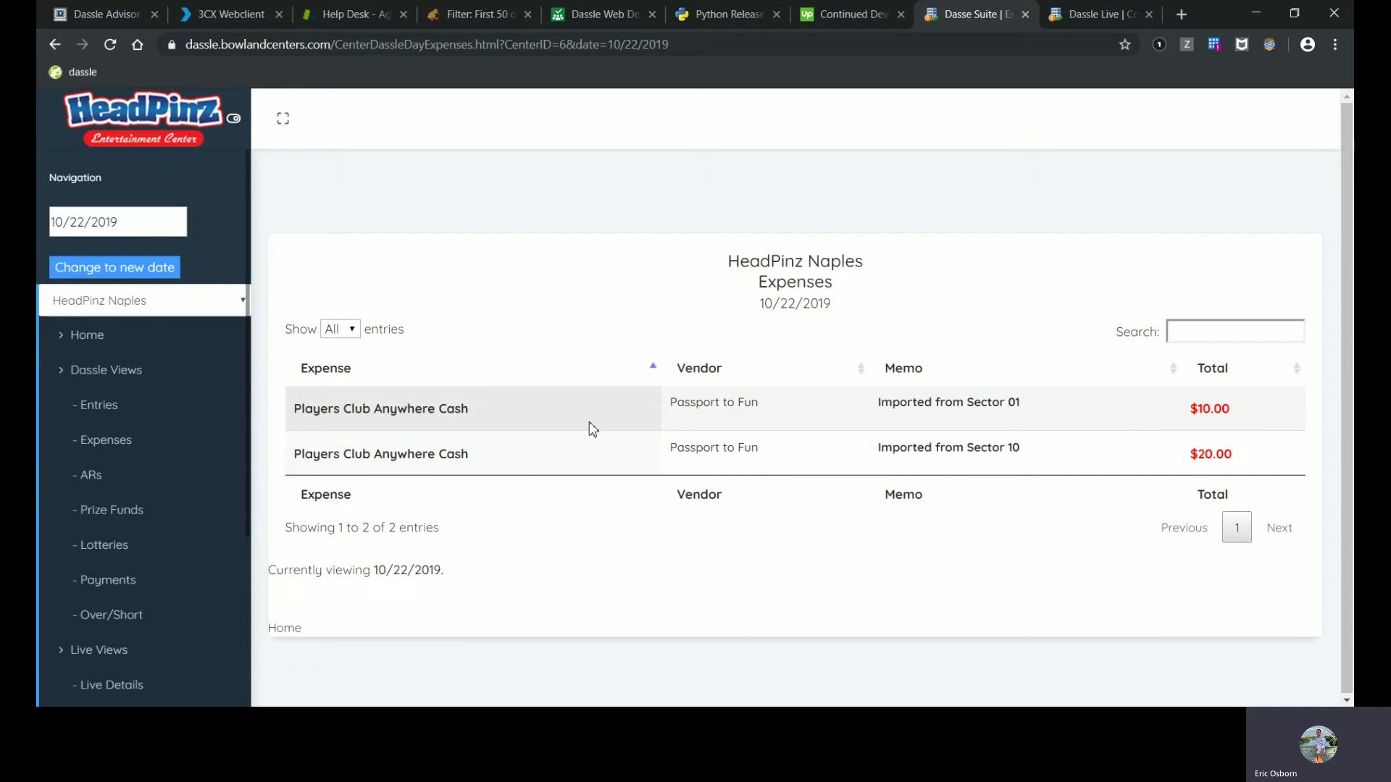
{"action": "left_click", "coordinate": [79, 476]}
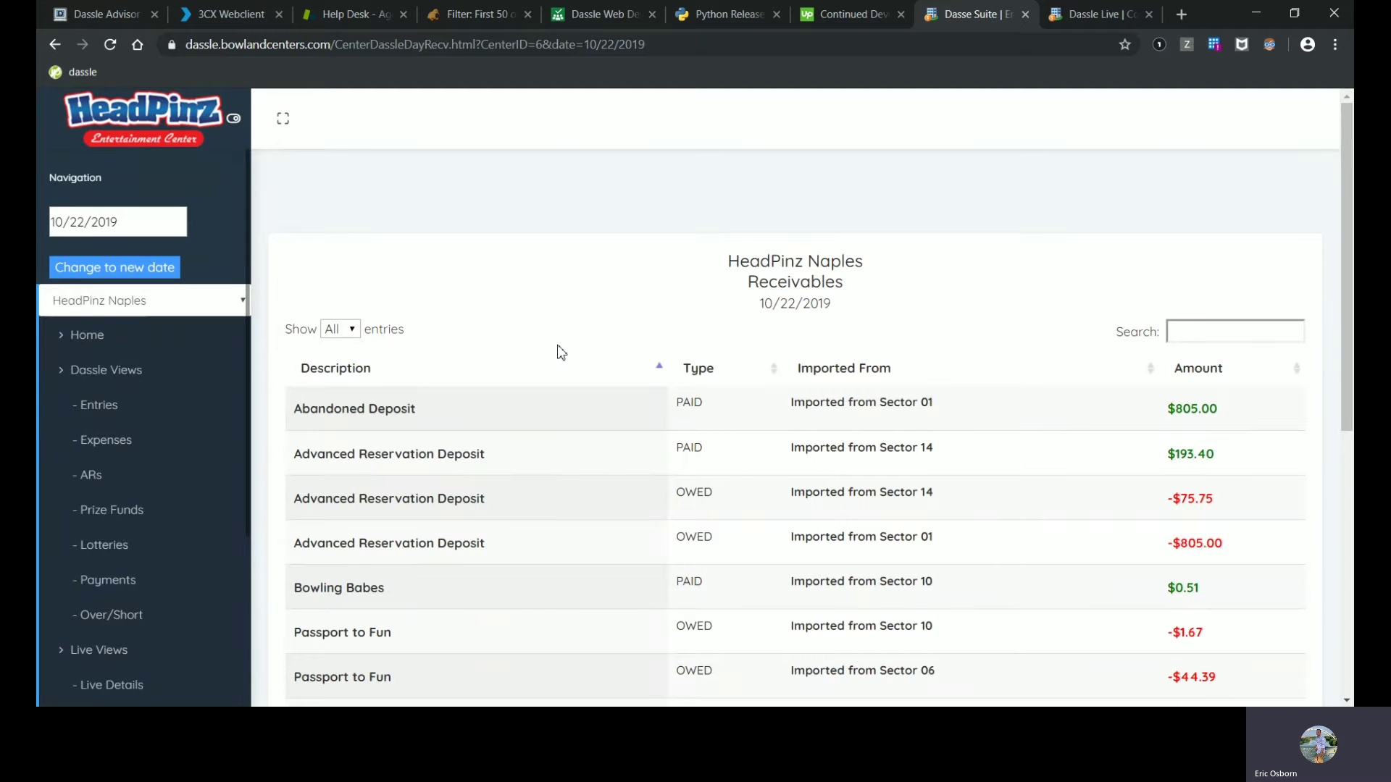
{"action": "left_click_drag", "start_coordinate": [1351, 355], "coordinate": [1351, 531]}
{"action": "left_click_drag", "start_coordinate": [304, 242], "coordinate": [391, 242]}
{"action": "left_click", "coordinate": [441, 279]}
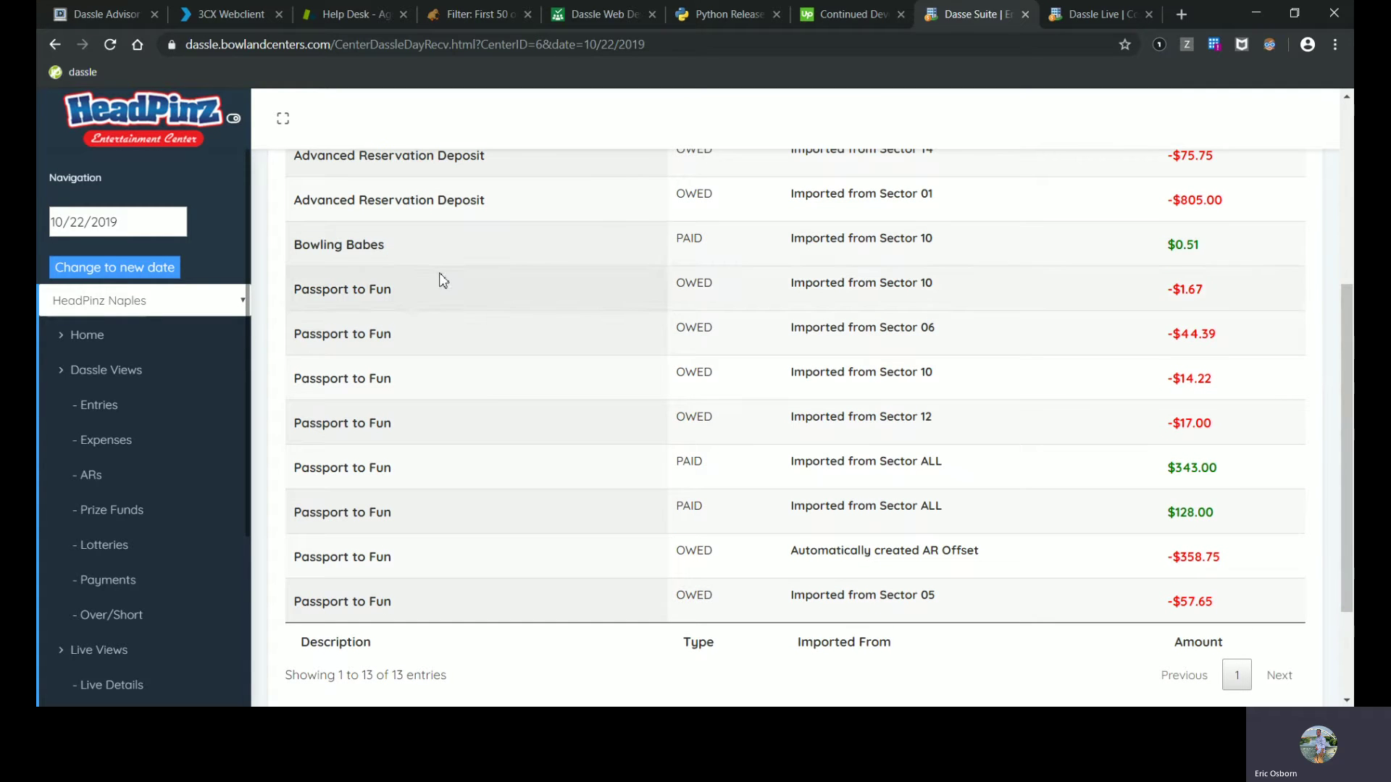
View the HeadPinz Naples Prize Funds, and open the Lotteries view to look through its sectors and drawers.
{"action": "left_click", "coordinate": [133, 511]}
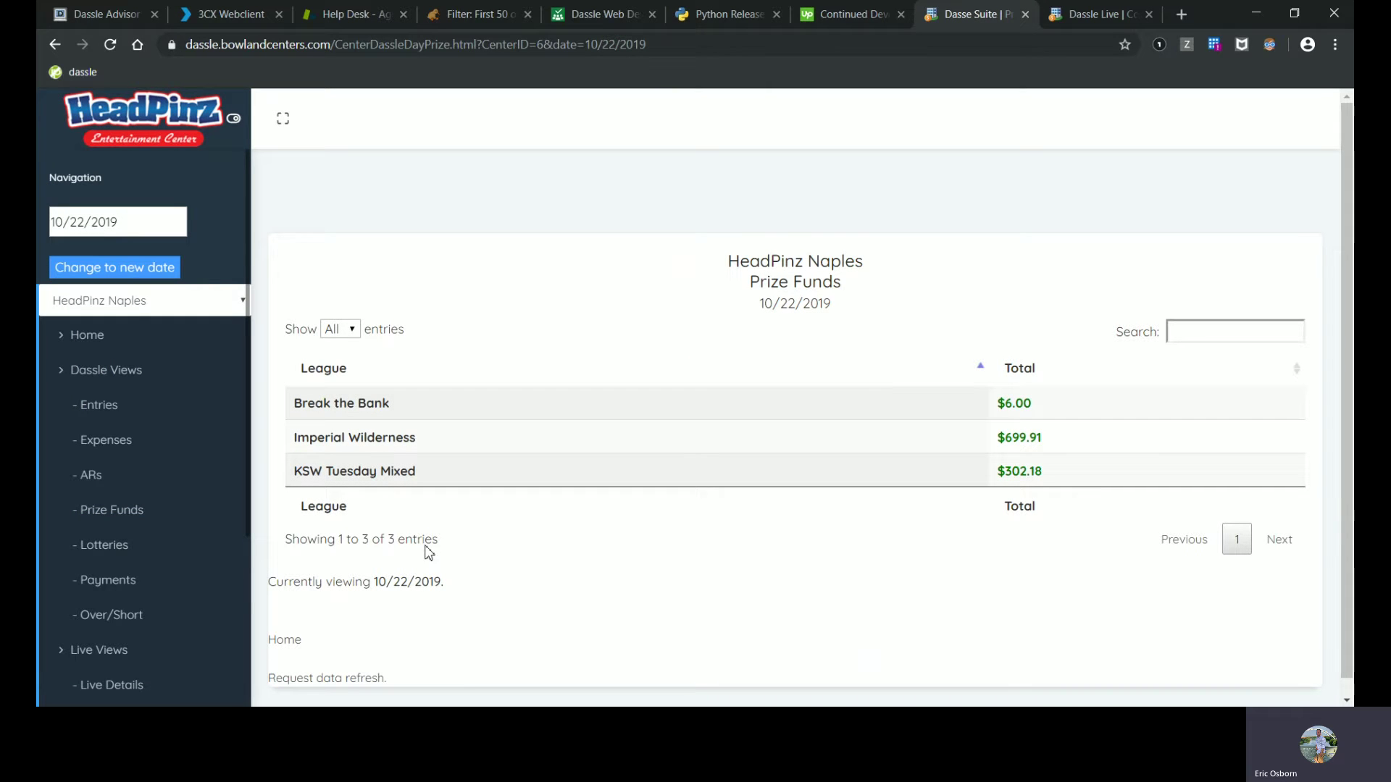
{"action": "left_click", "coordinate": [190, 558]}
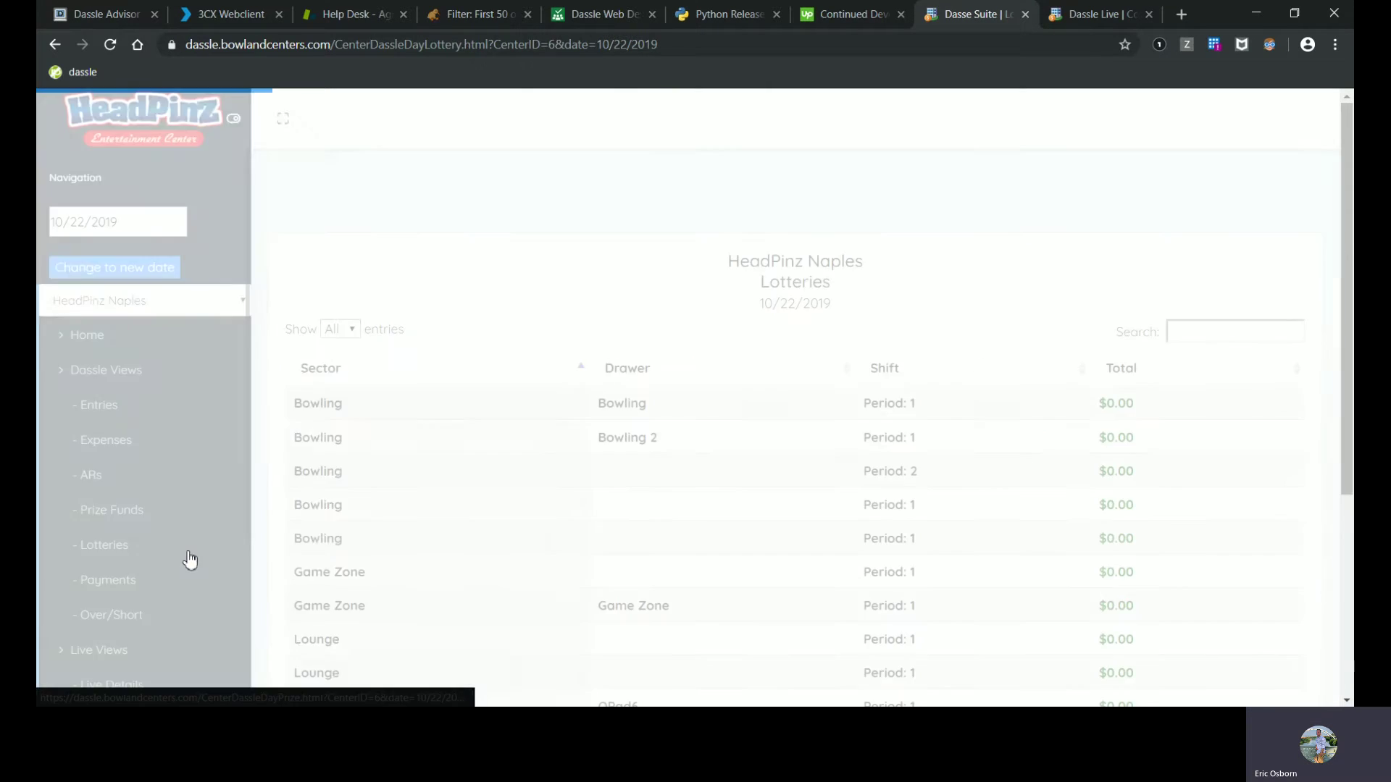
{"action": "left_click_drag", "start_coordinate": [1349, 417], "coordinate": [1349, 587]}
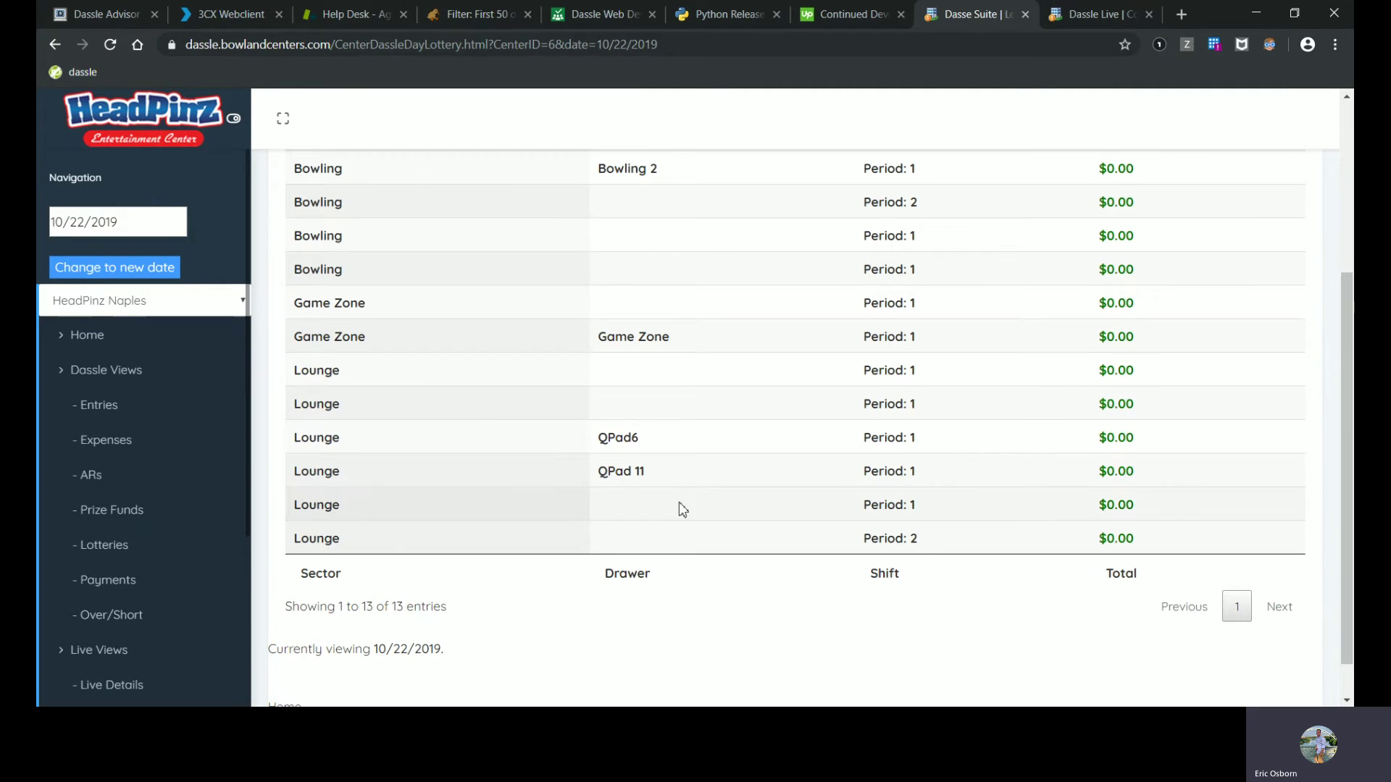
Open the HeadPinz Naples Over/Short view for 10/22/2019 and review the amounts by sector, drawer and shift.
{"action": "left_click", "coordinate": [172, 616]}
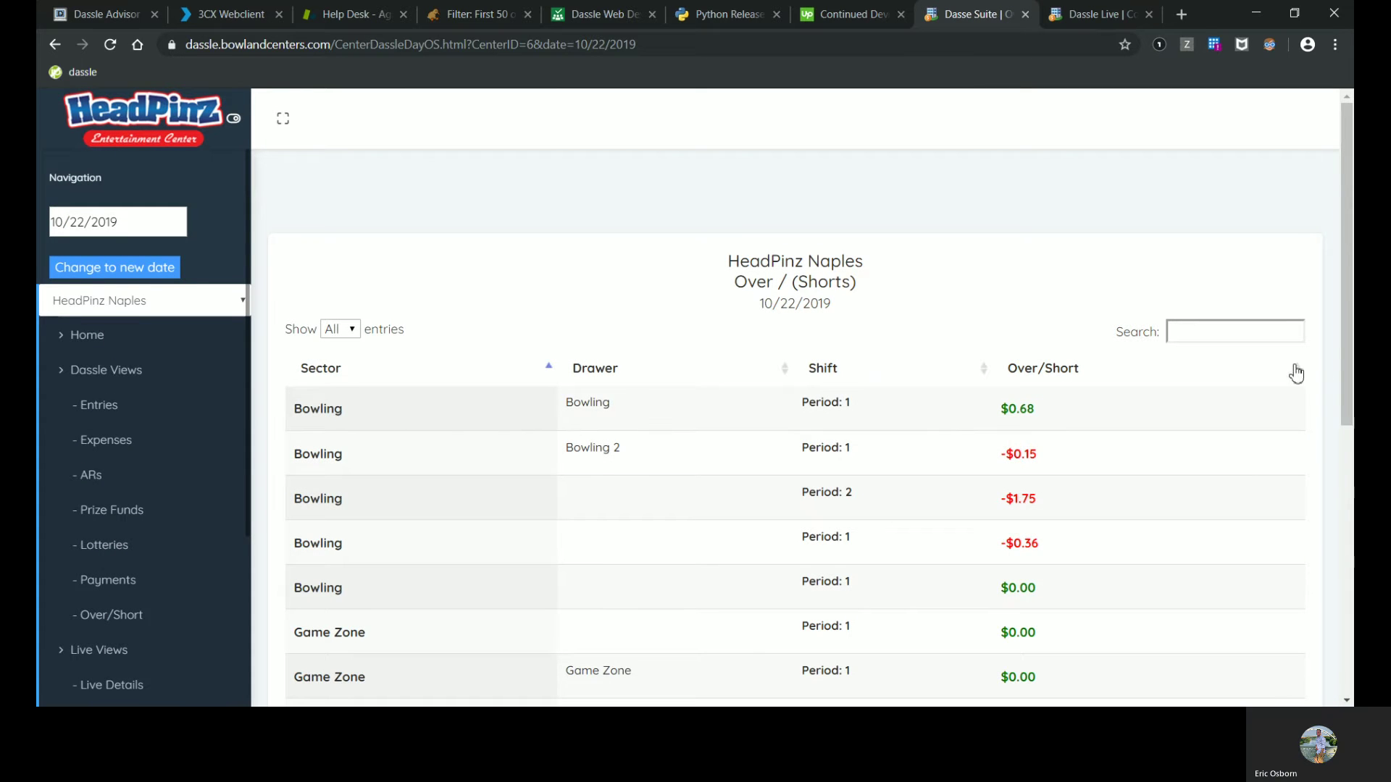
{"action": "left_click_drag", "start_coordinate": [1341, 363], "coordinate": [1341, 400]}
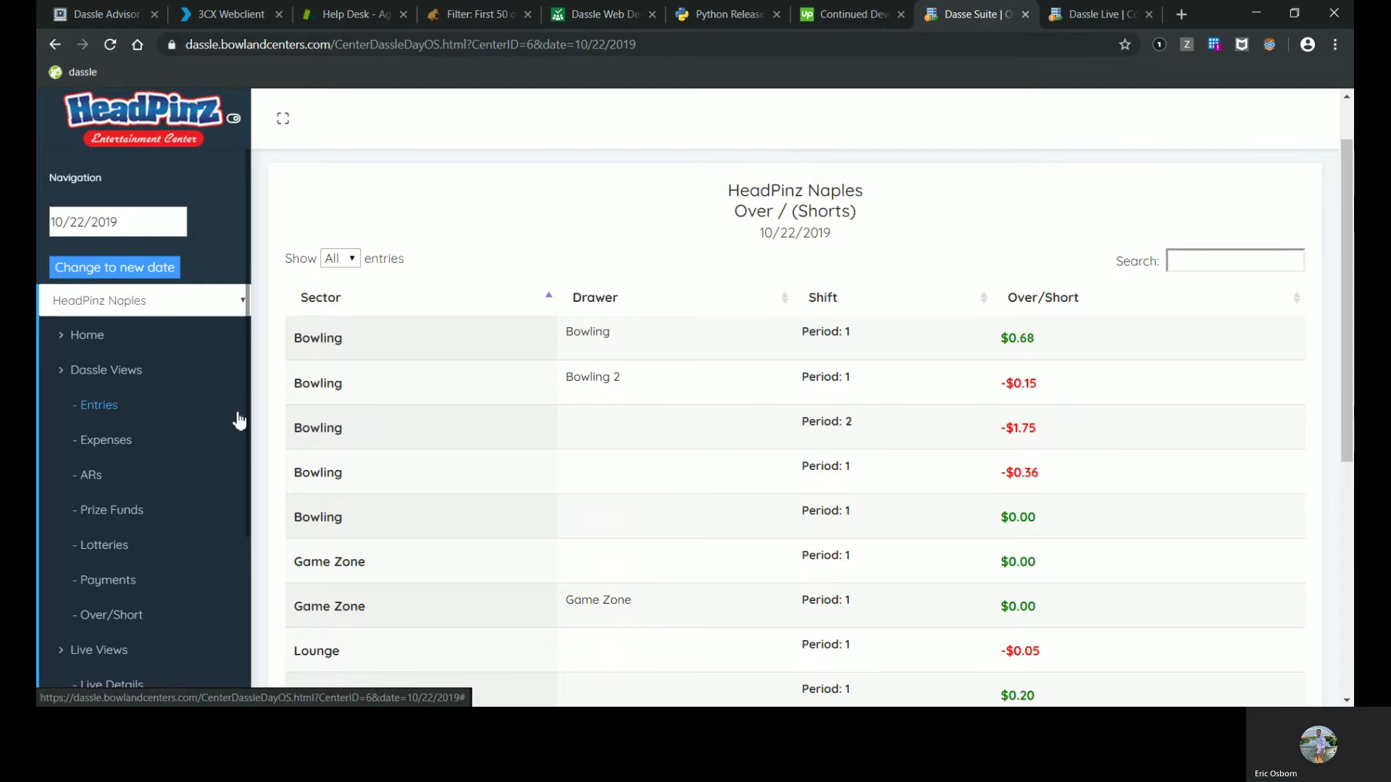
Open Live Details for HeadPinz Naples, review today's live revenue across all categories, and reload the view.
{"action": "scroll", "coordinate": [247, 397], "scroll_direction": "down", "scroll_amount": 3}
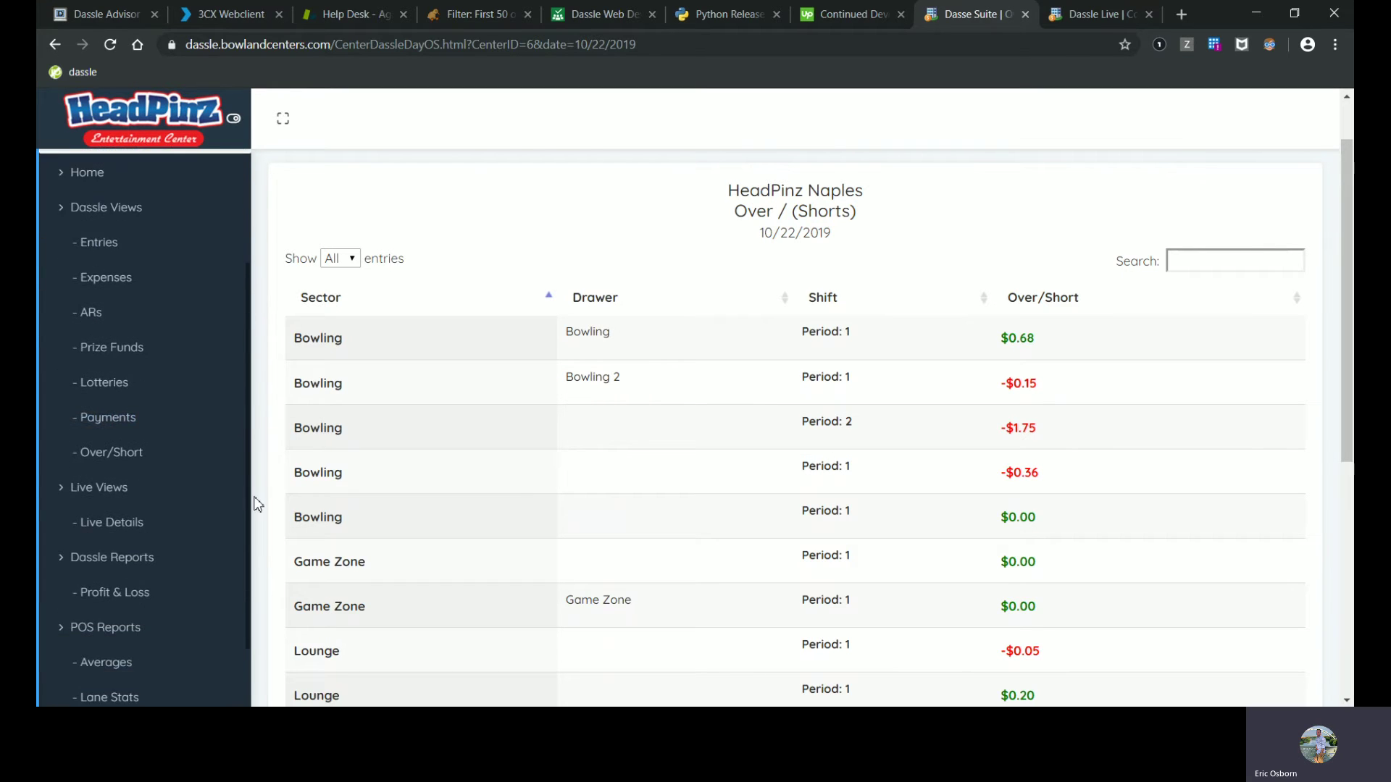
{"action": "left_click", "coordinate": [147, 464]}
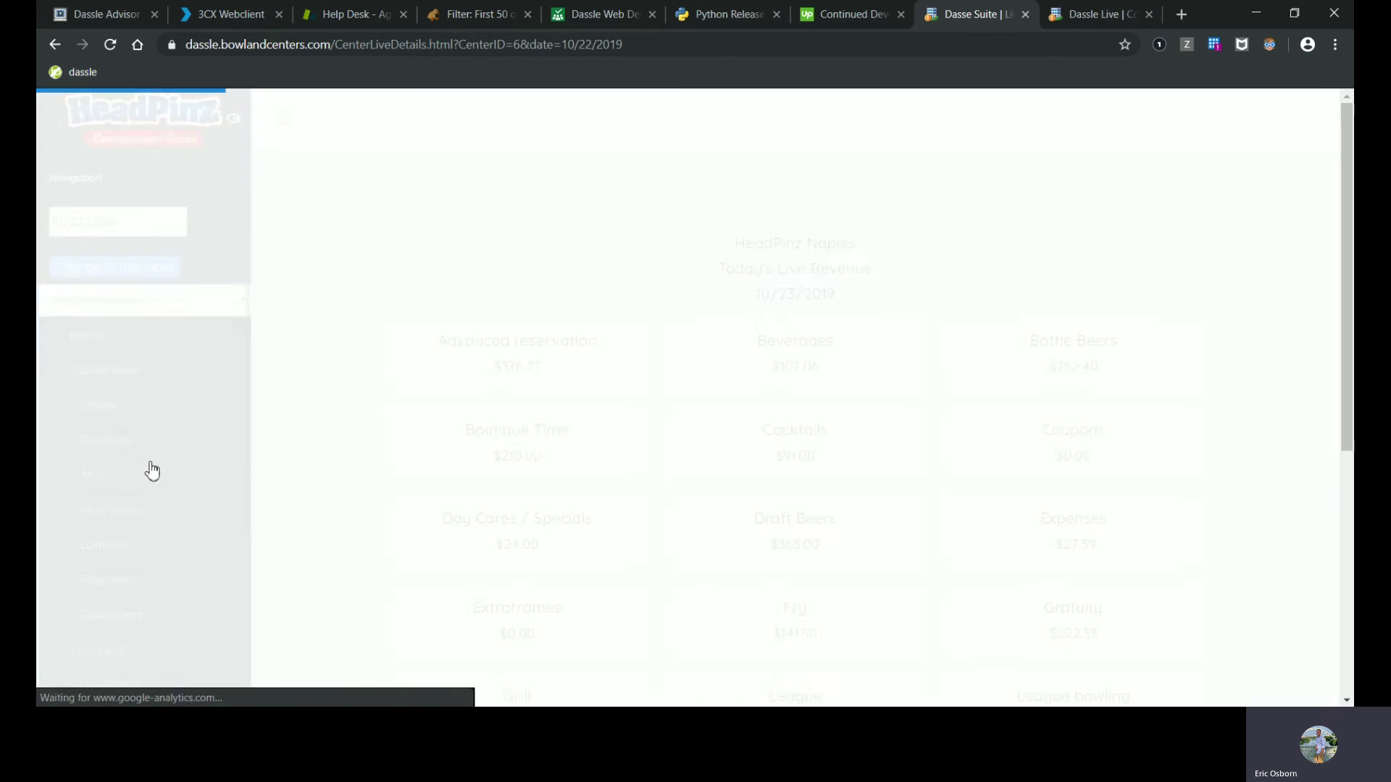
{"action": "scroll", "coordinate": [962, 369], "scroll_direction": "down", "scroll_amount": 3}
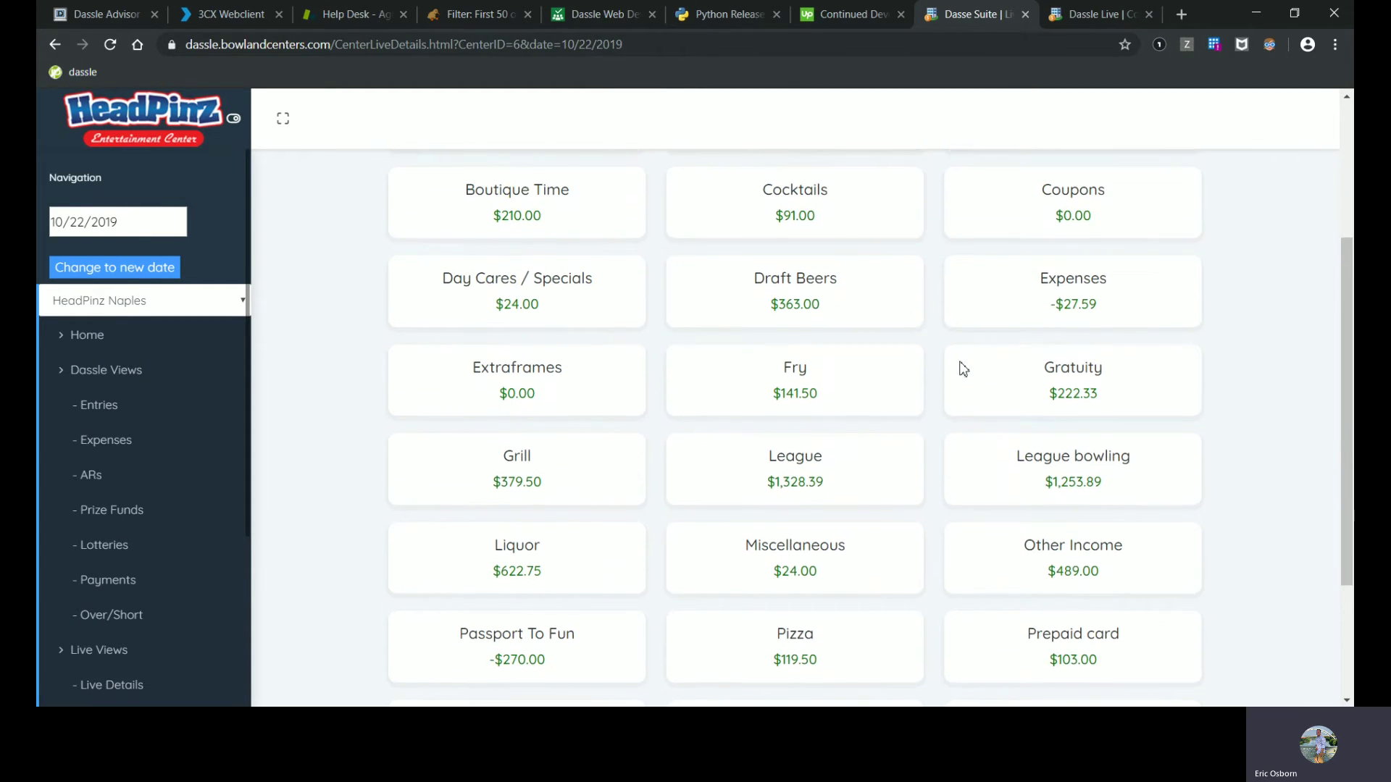
{"action": "scroll", "coordinate": [963, 368], "scroll_direction": "down", "scroll_amount": 2}
{"action": "scroll", "coordinate": [963, 369], "scroll_direction": "down", "scroll_amount": 1}
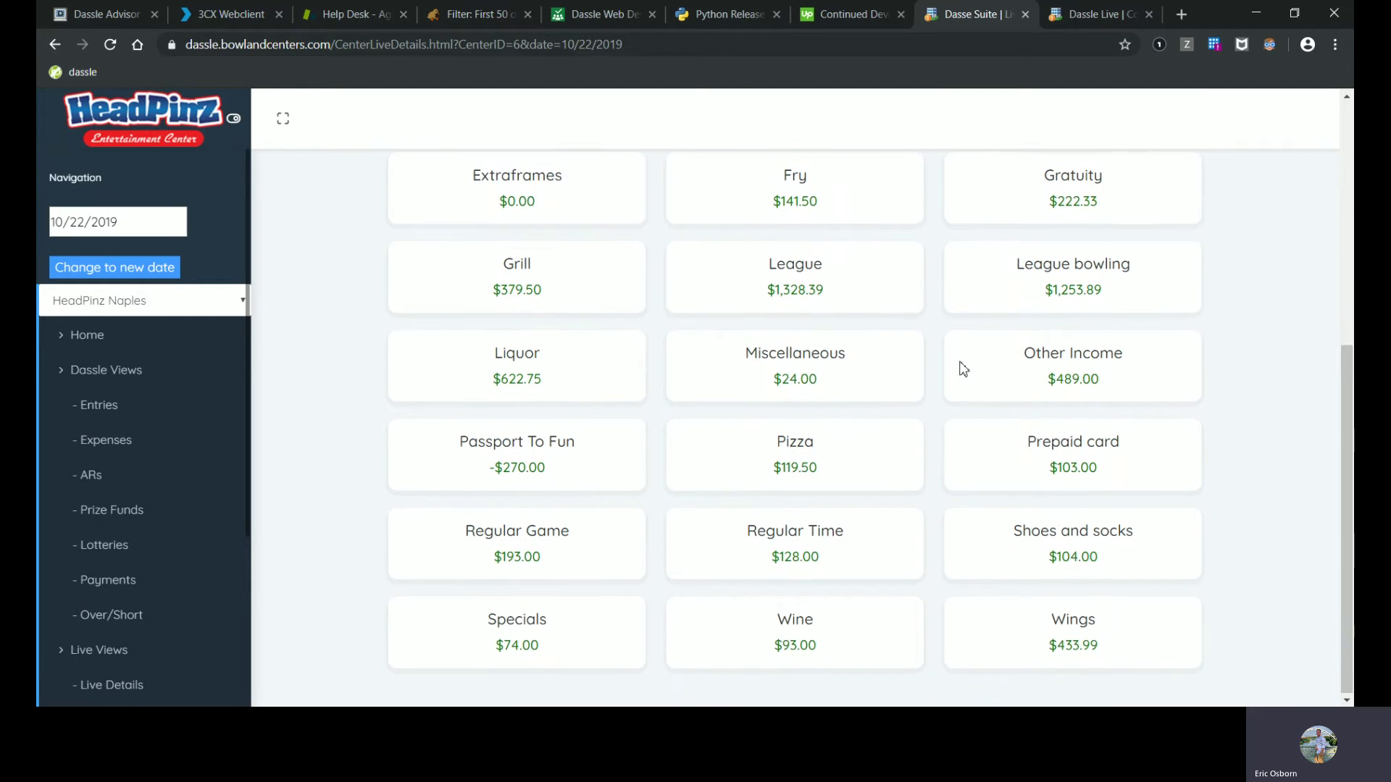
{"action": "scroll", "coordinate": [963, 369], "scroll_direction": "up", "scroll_amount": 6}
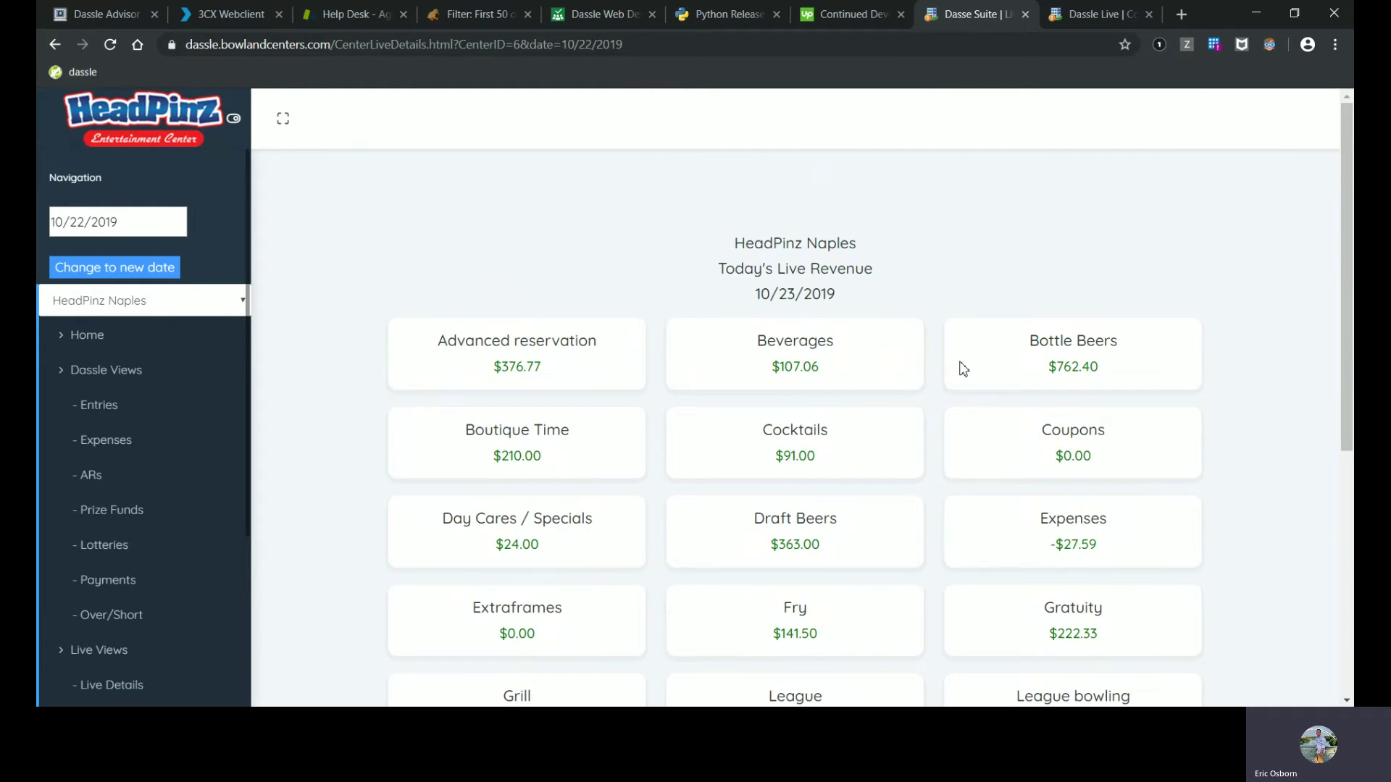
{"action": "scroll", "coordinate": [963, 369], "scroll_direction": "down", "scroll_amount": 2}
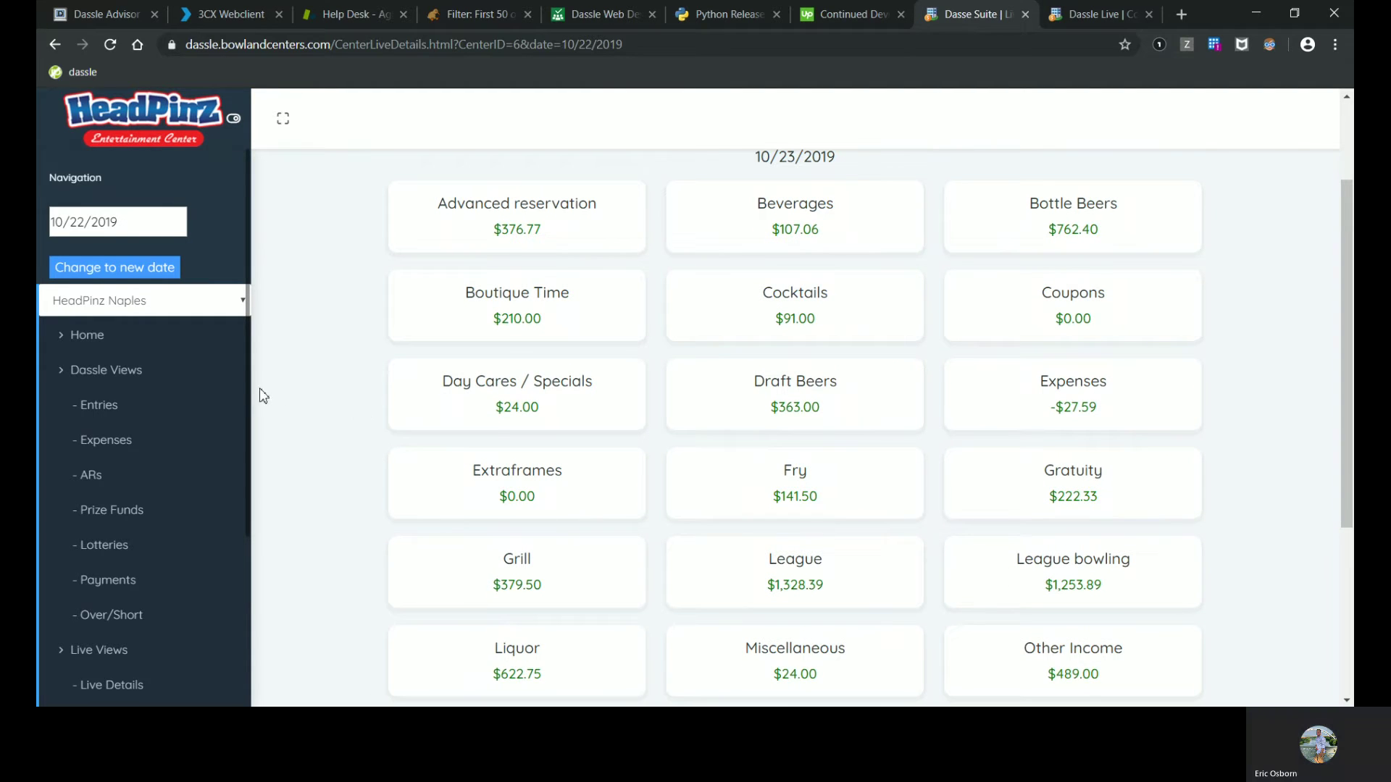
{"action": "left_click_drag", "start_coordinate": [252, 396], "coordinate": [250, 500]}
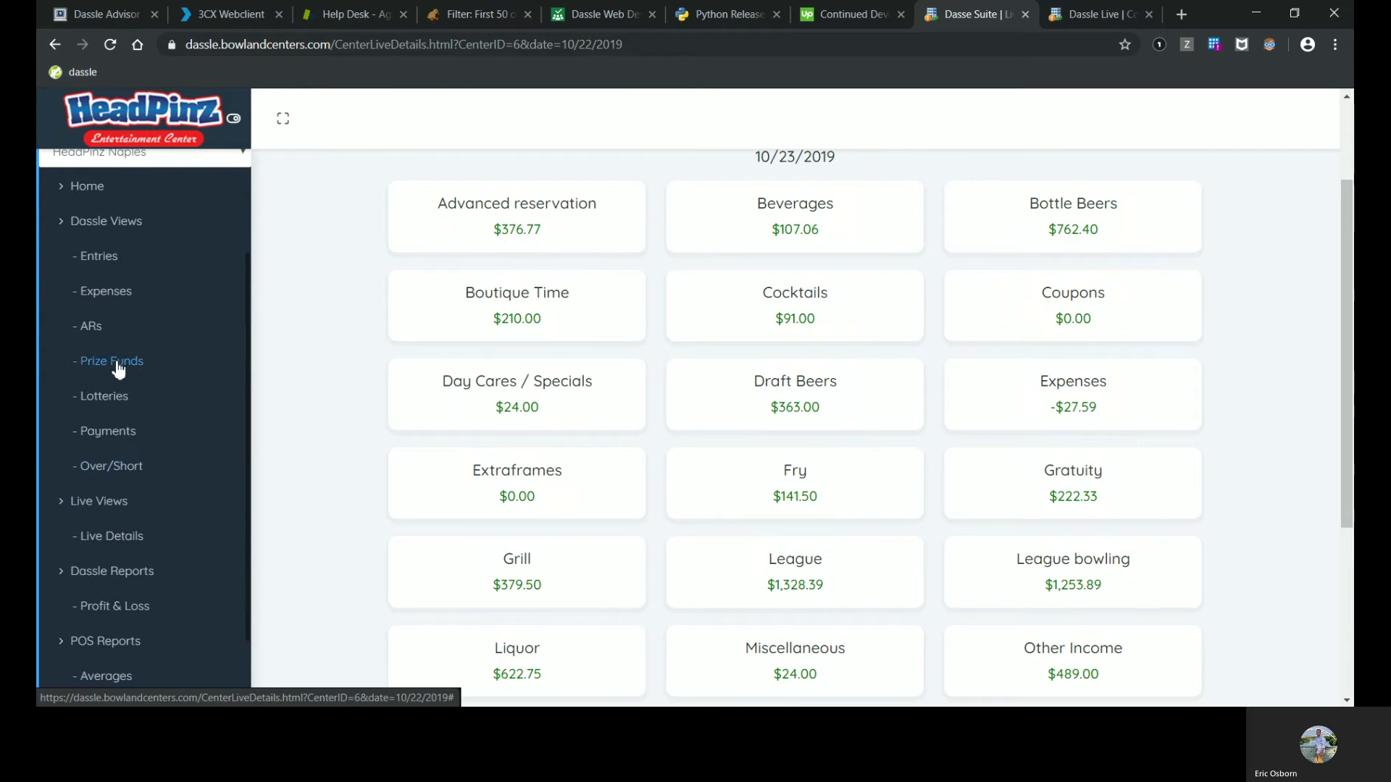
{"action": "left_click", "coordinate": [146, 541]}
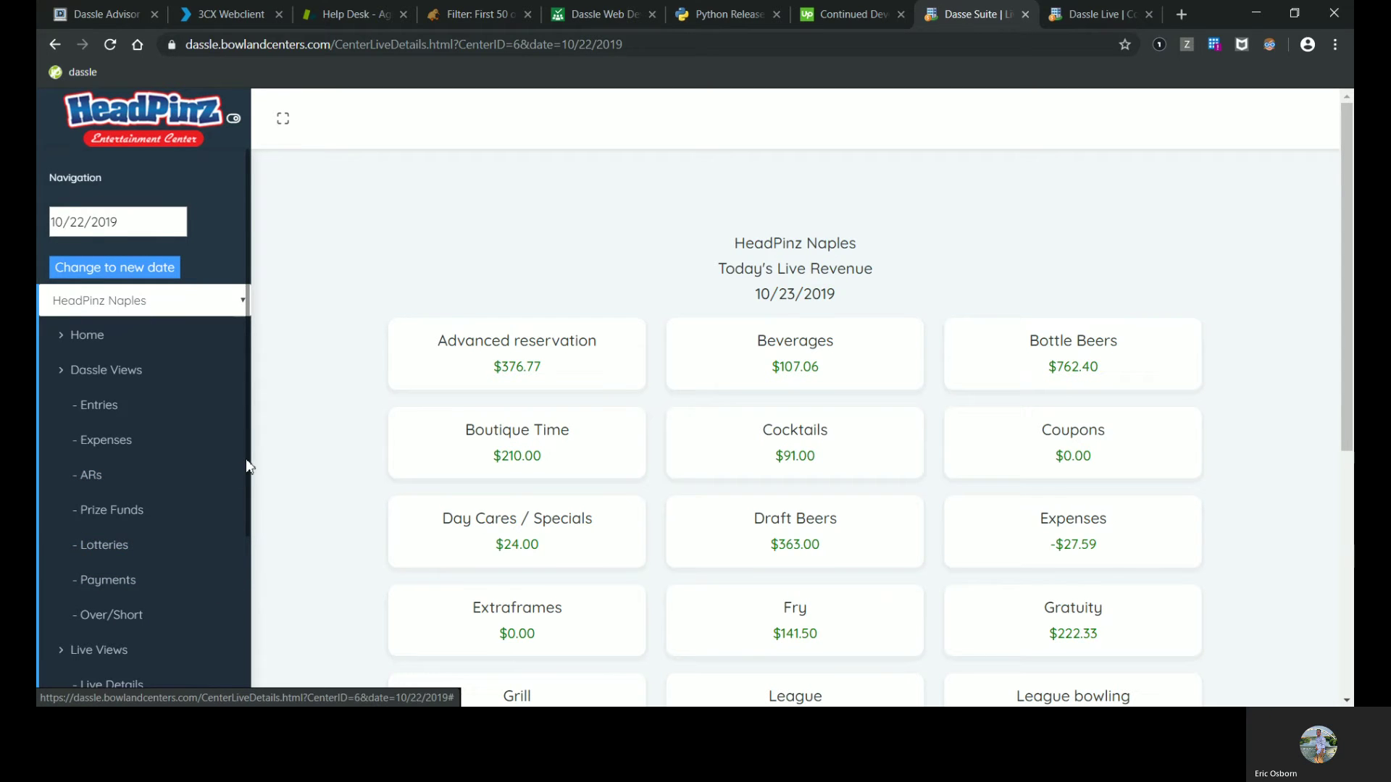
Open the Profit & Loss report, compare WSD 10/16/2019–10/22/2019 with 10/17/2018–10/23/2018, and look through the accounts.
{"action": "left_click_drag", "start_coordinate": [246, 459], "coordinate": [254, 574]}
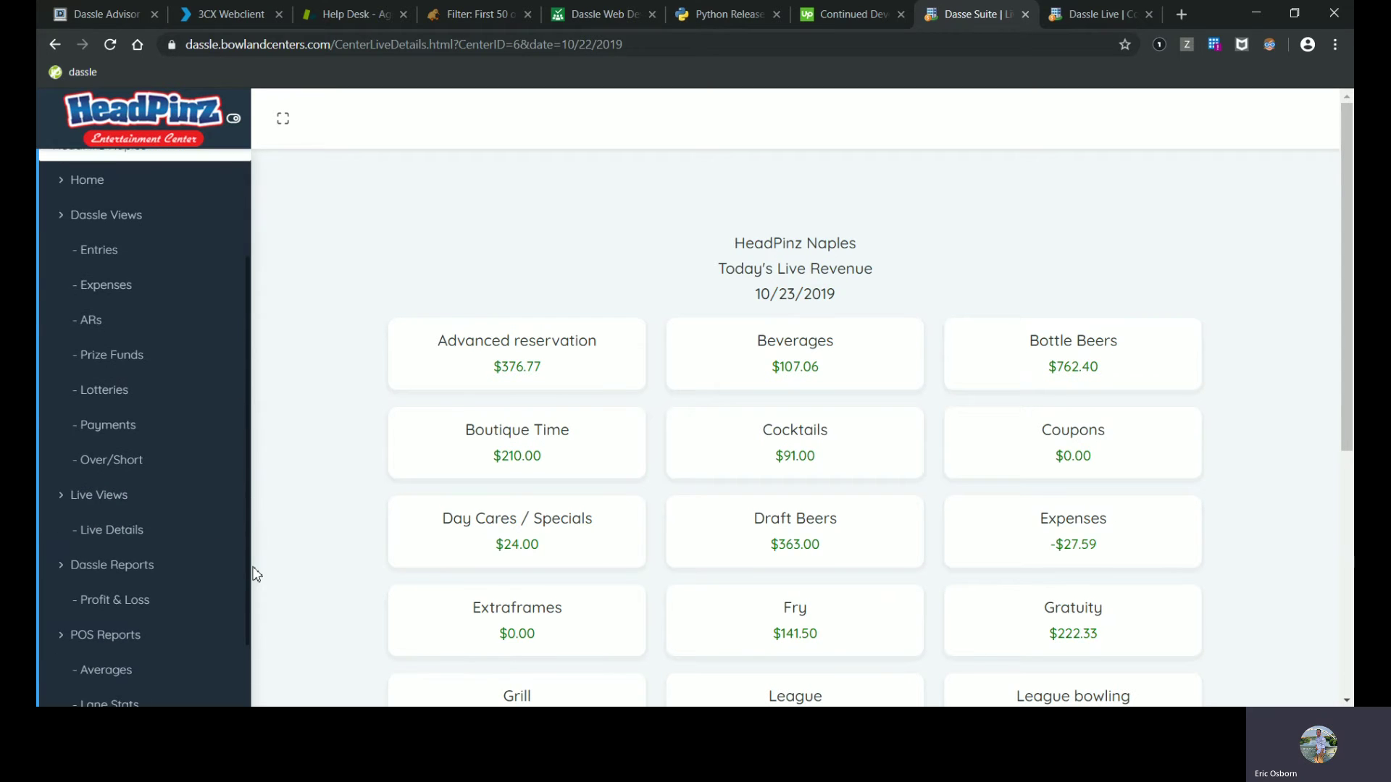
{"action": "left_click", "coordinate": [169, 596]}
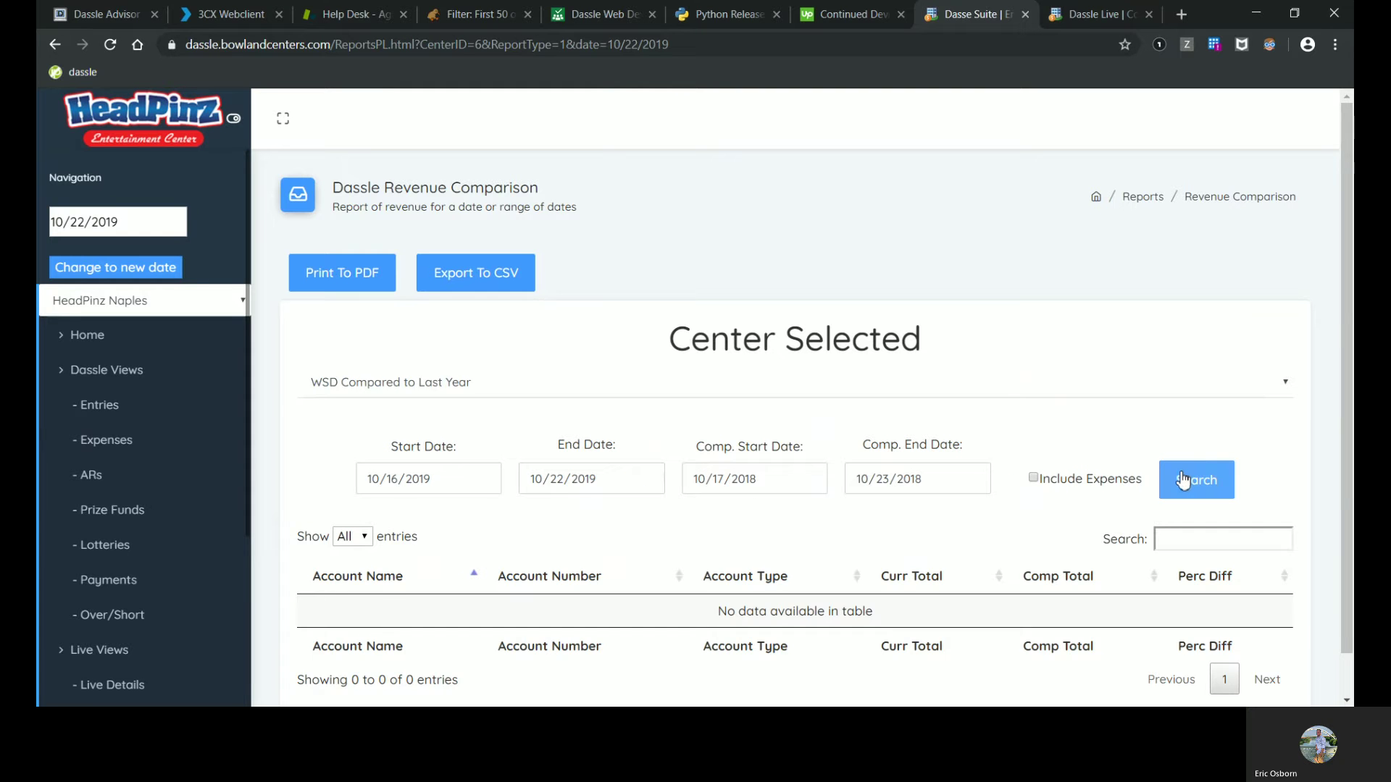
{"action": "left_click", "coordinate": [1196, 479]}
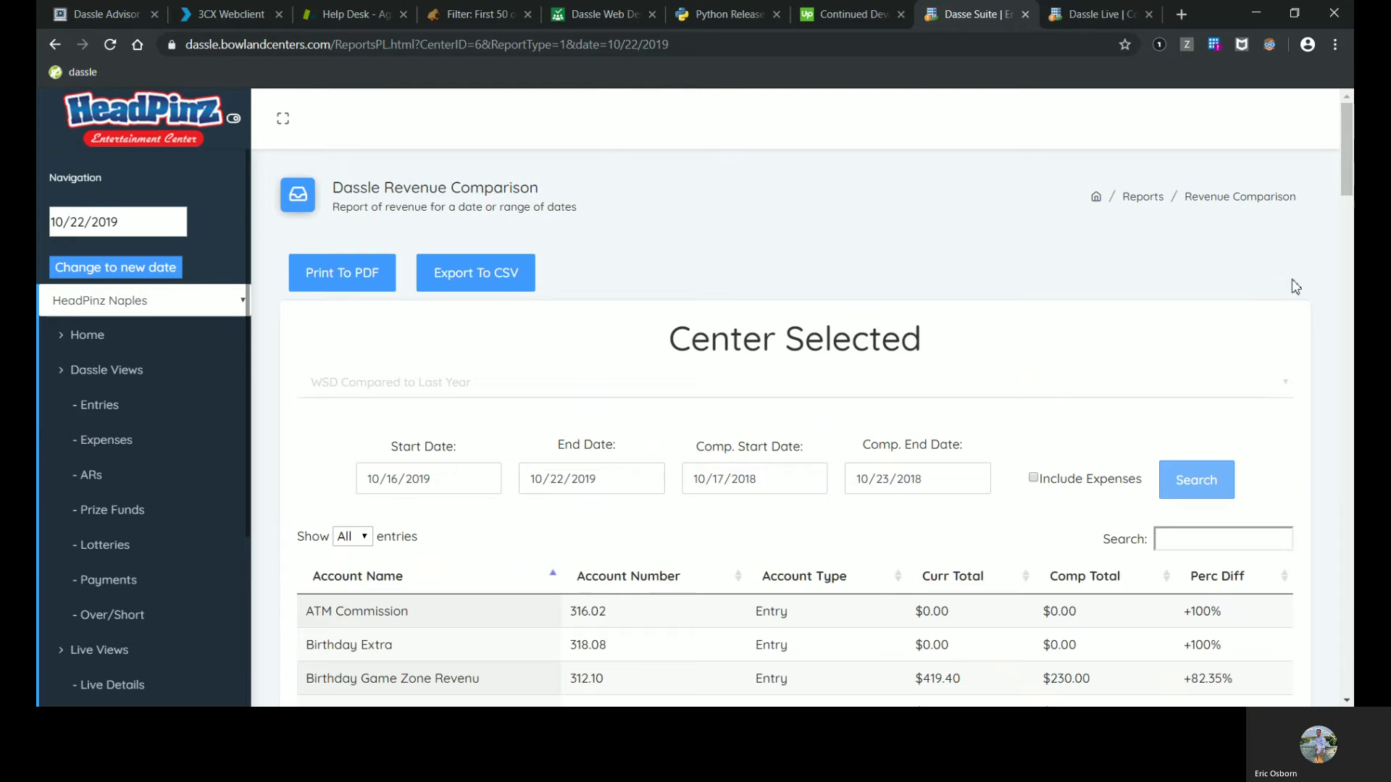
{"action": "left_click_drag", "start_coordinate": [1348, 171], "coordinate": [1351, 231]}
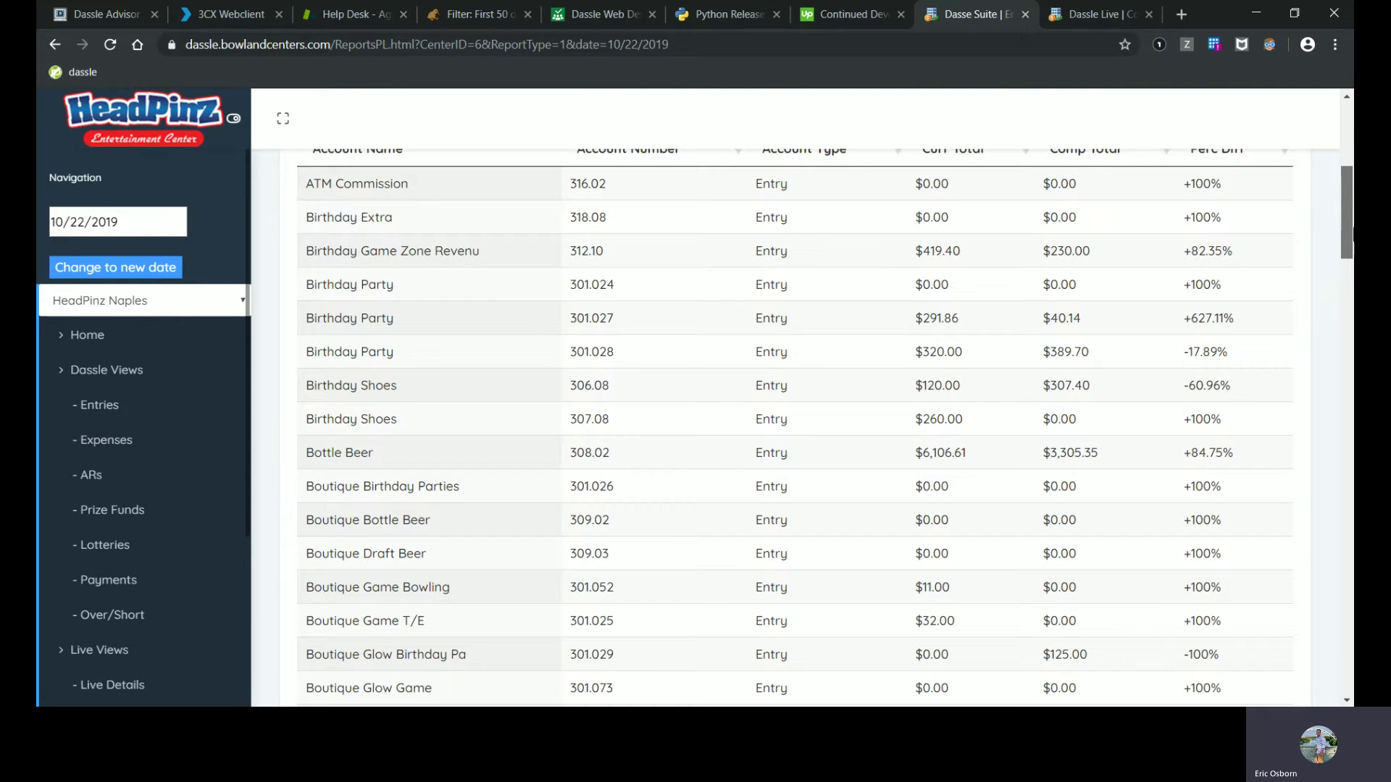
{"action": "left_click_drag", "start_coordinate": [1351, 231], "coordinate": [1351, 217]}
Filter the revenue comparison accounts by "Bottle", and replace the filter with "Draf".
{"action": "left_click", "coordinate": [1220, 217]}
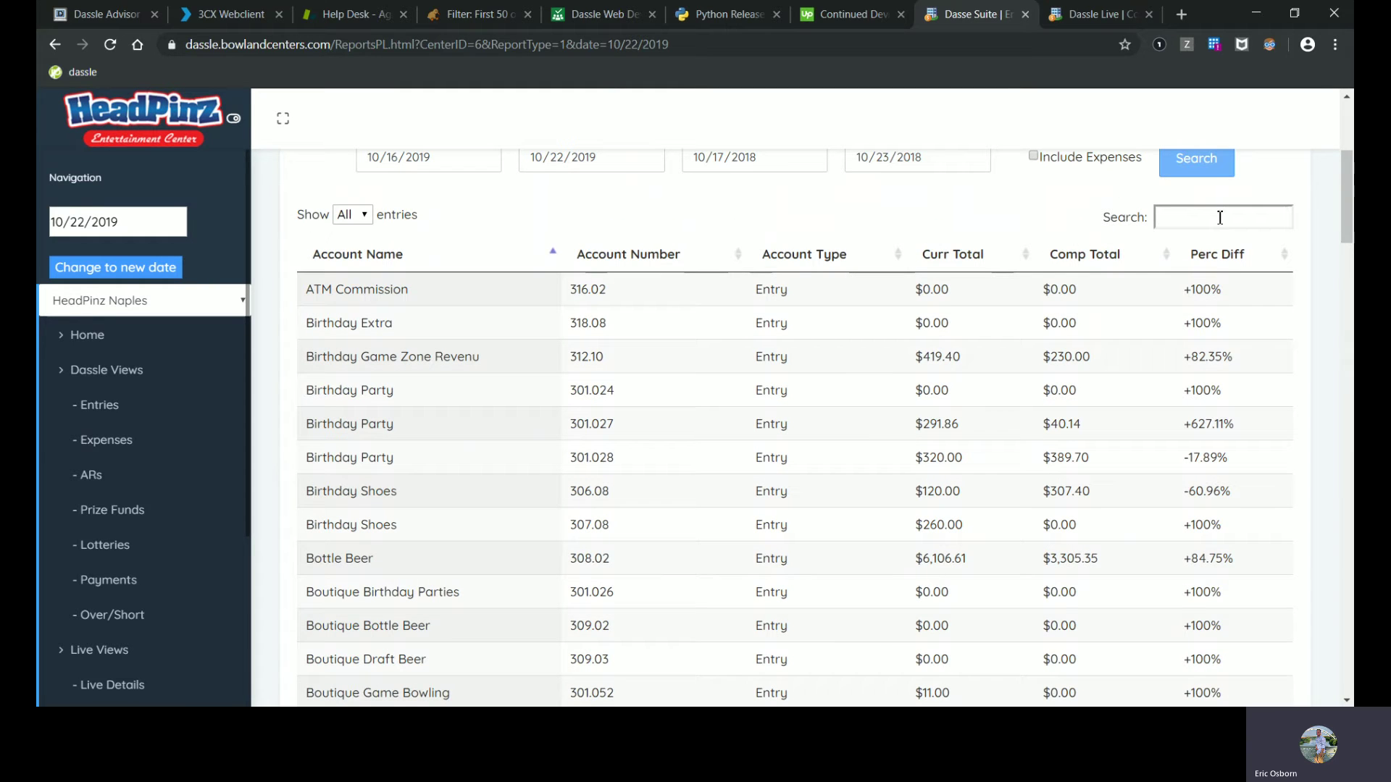
{"action": "type", "text": "Bottle"}
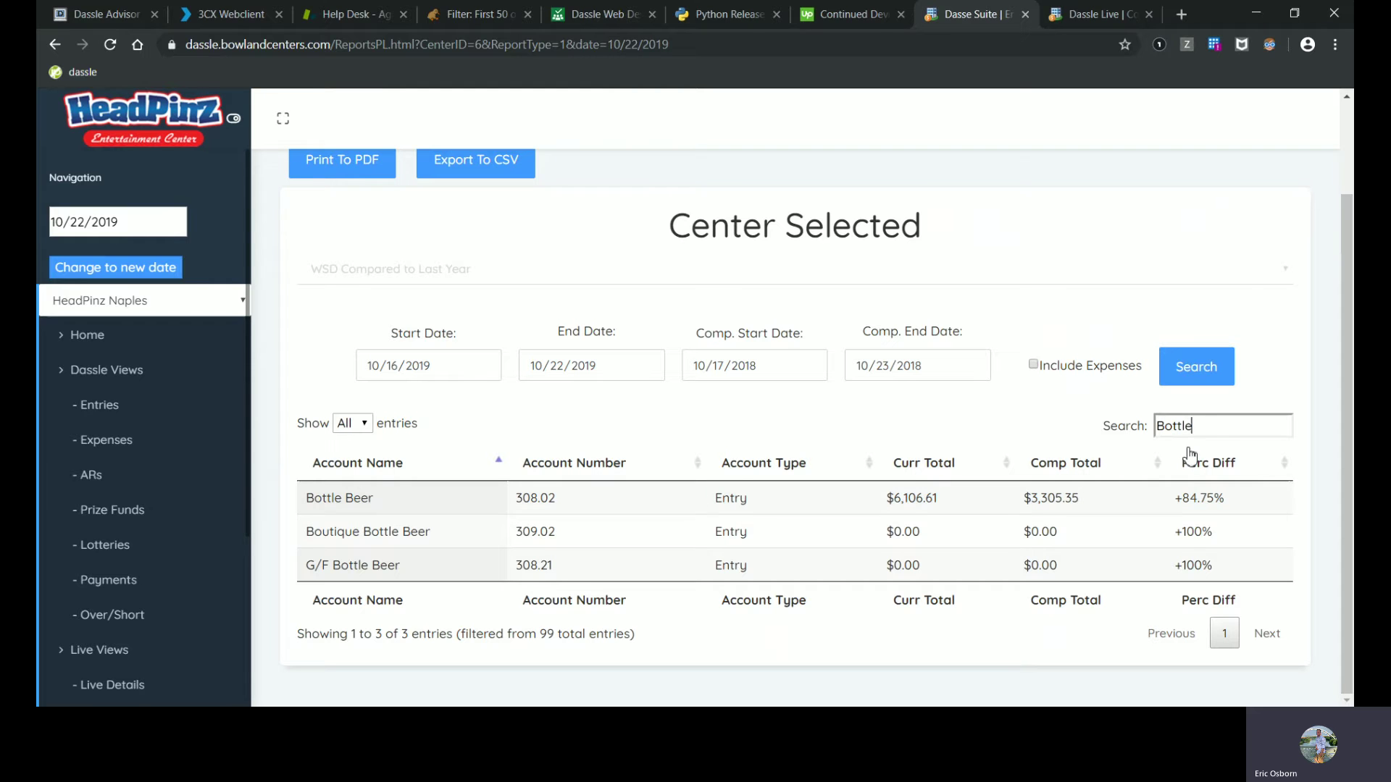
{"action": "left_click_drag", "start_coordinate": [1205, 428], "coordinate": [1112, 417]}
{"action": "type", "text": "Draf"}
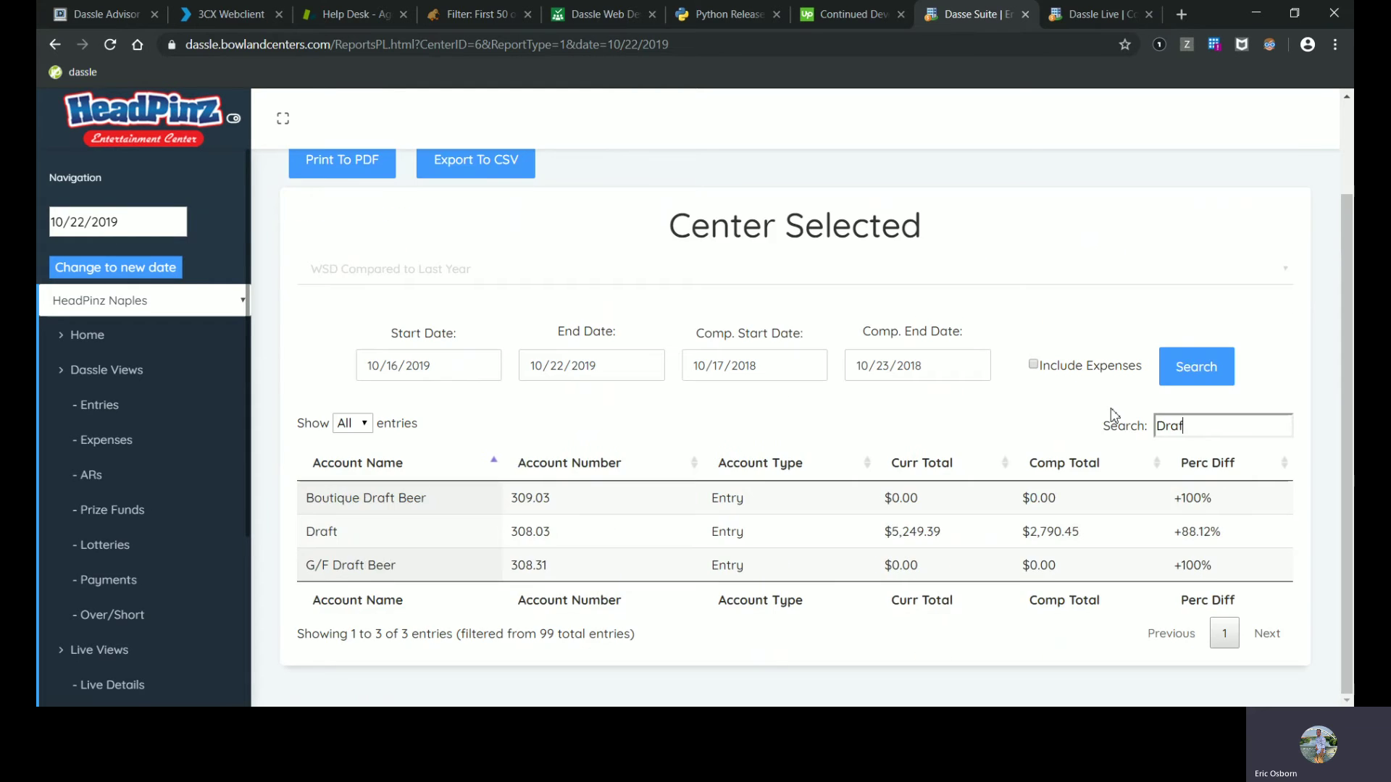
Filter the revenue comparison accounts by "Time" and review the current and comparison totals.
{"action": "key", "text": "BackSpace"}
{"action": "key", "text": "BackSpace"}
{"action": "type", "text": "Time"}
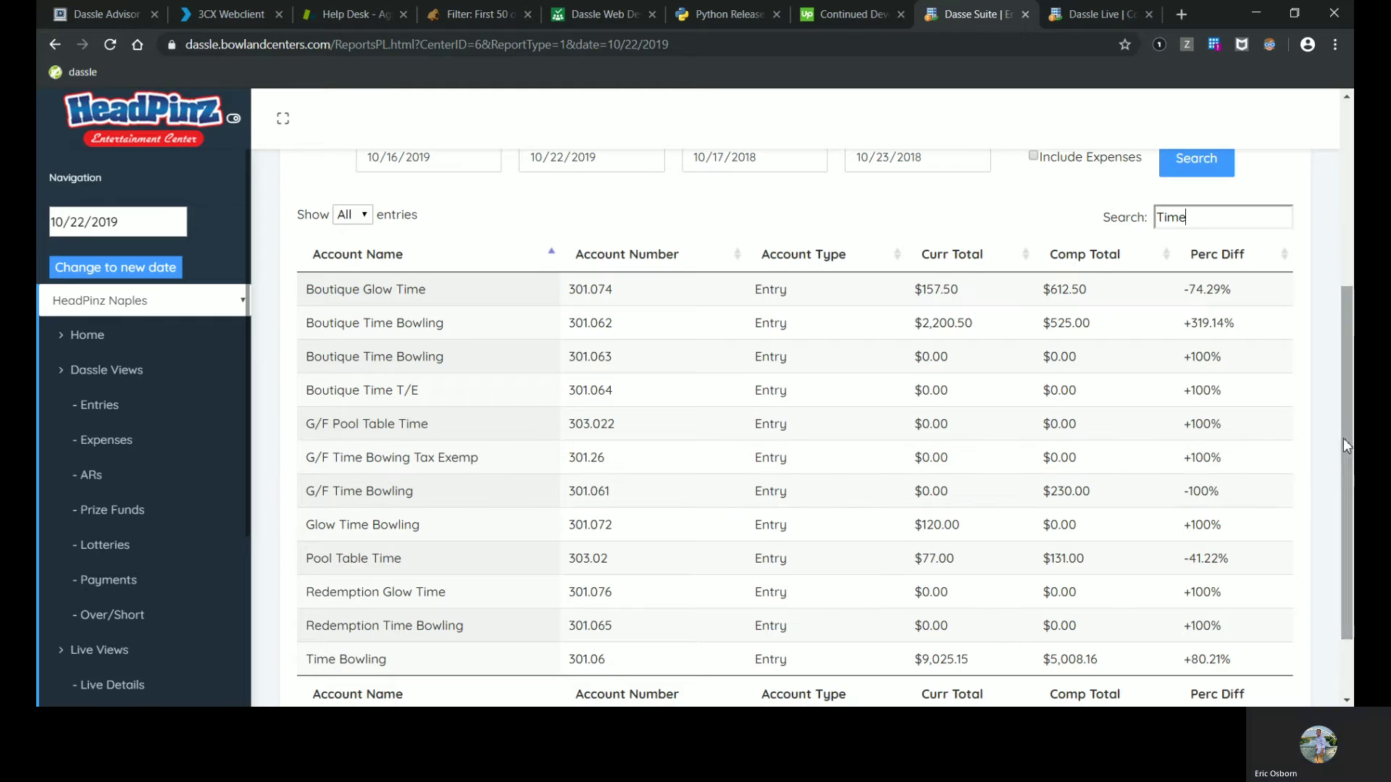
{"action": "left_click_drag", "start_coordinate": [1346, 446], "coordinate": [1349, 487]}
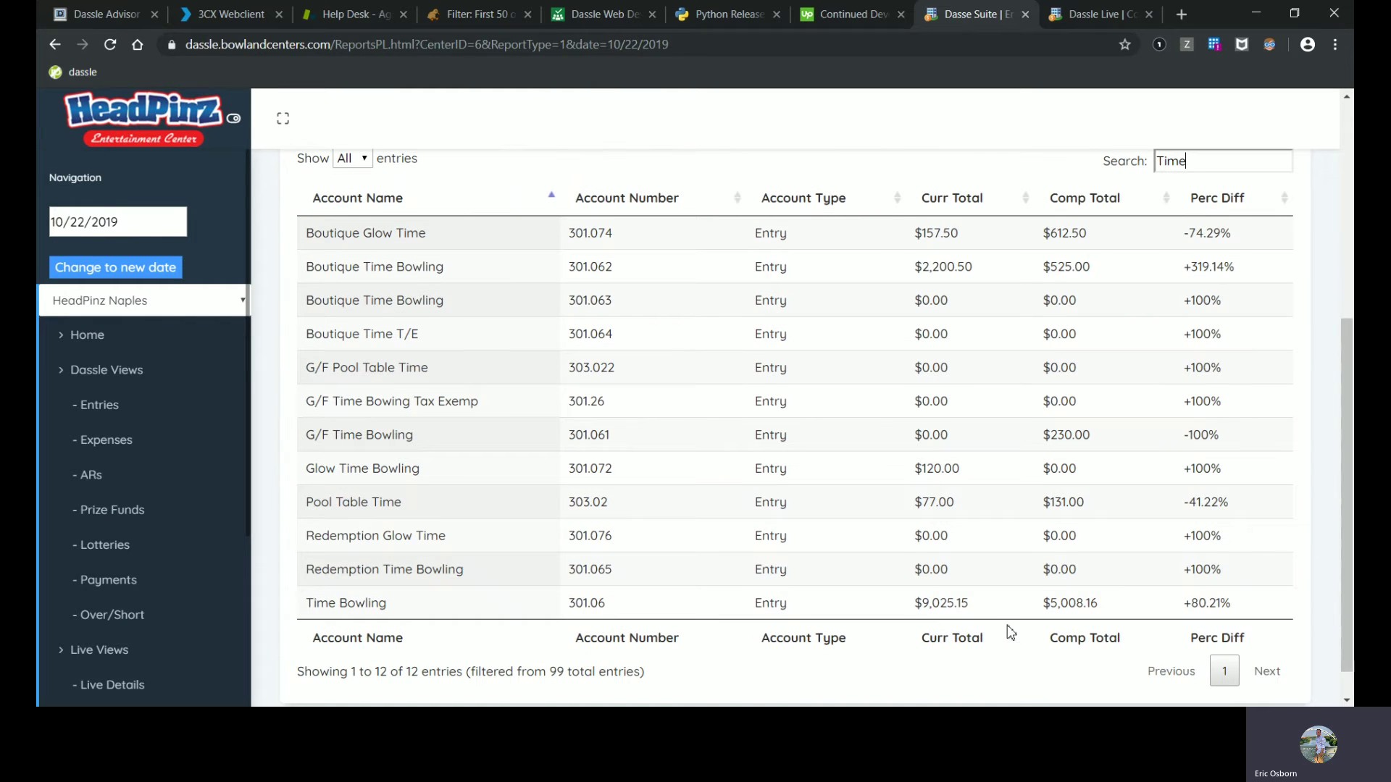
Run the CSD Compared to Last Year revenue comparison for 10/22/2019 against 10/23/2018.
{"action": "left_click_drag", "start_coordinate": [1341, 602], "coordinate": [1342, 413]}
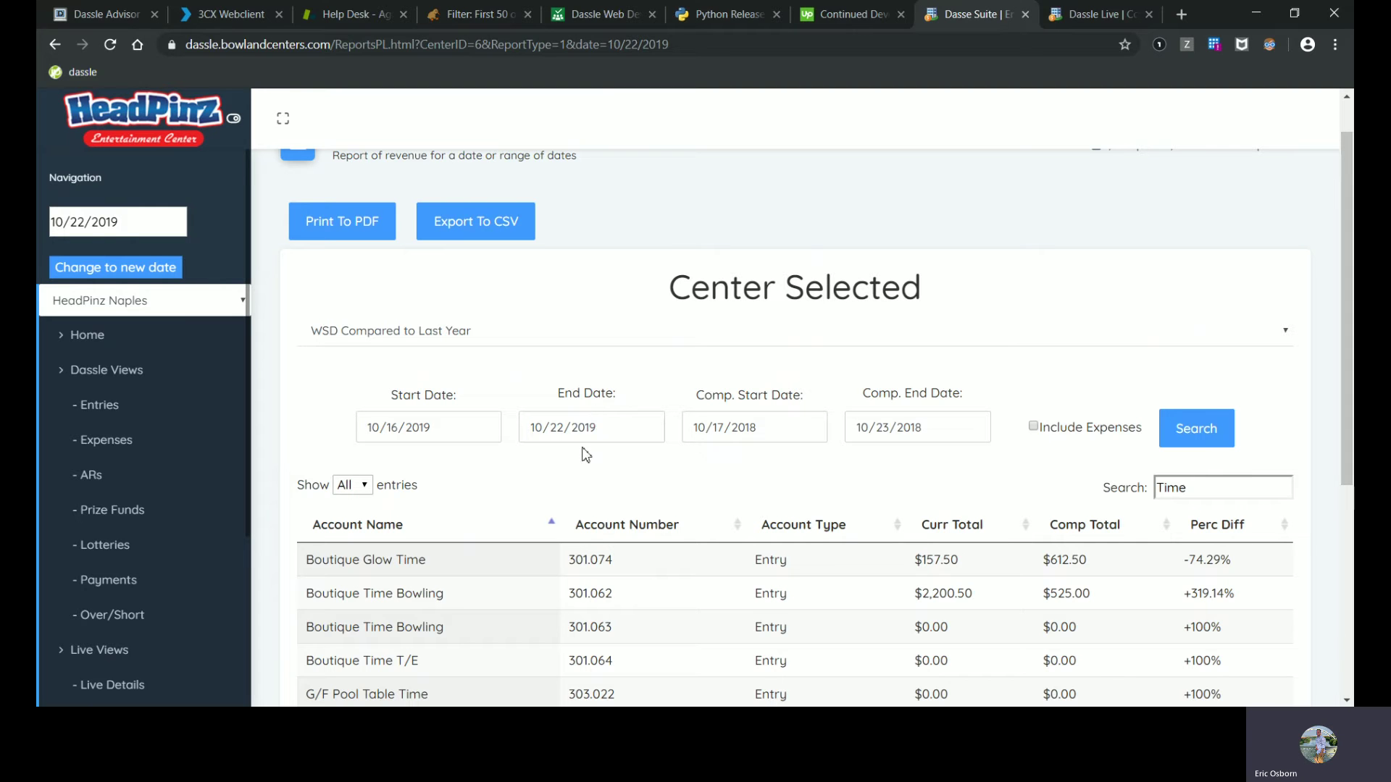
{"action": "left_click", "coordinate": [1168, 442]}
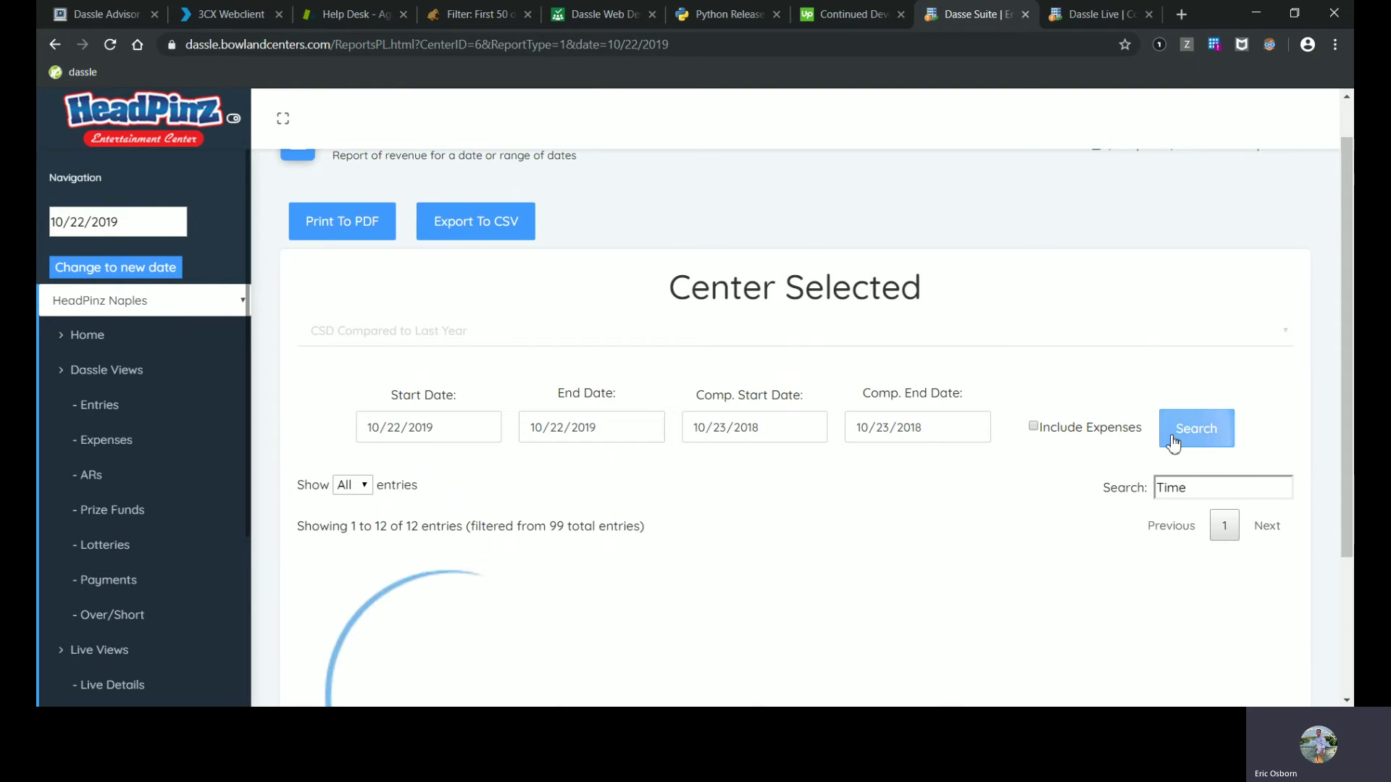
{"action": "mouse_move", "coordinate": [1345, 316]}
{"action": "left_mouse_down"}
{"action": "mouse_move", "coordinate": [1352, 529]}
{"action": "mouse_move", "coordinate": [1345, 311]}
{"action": "left_mouse_up"}
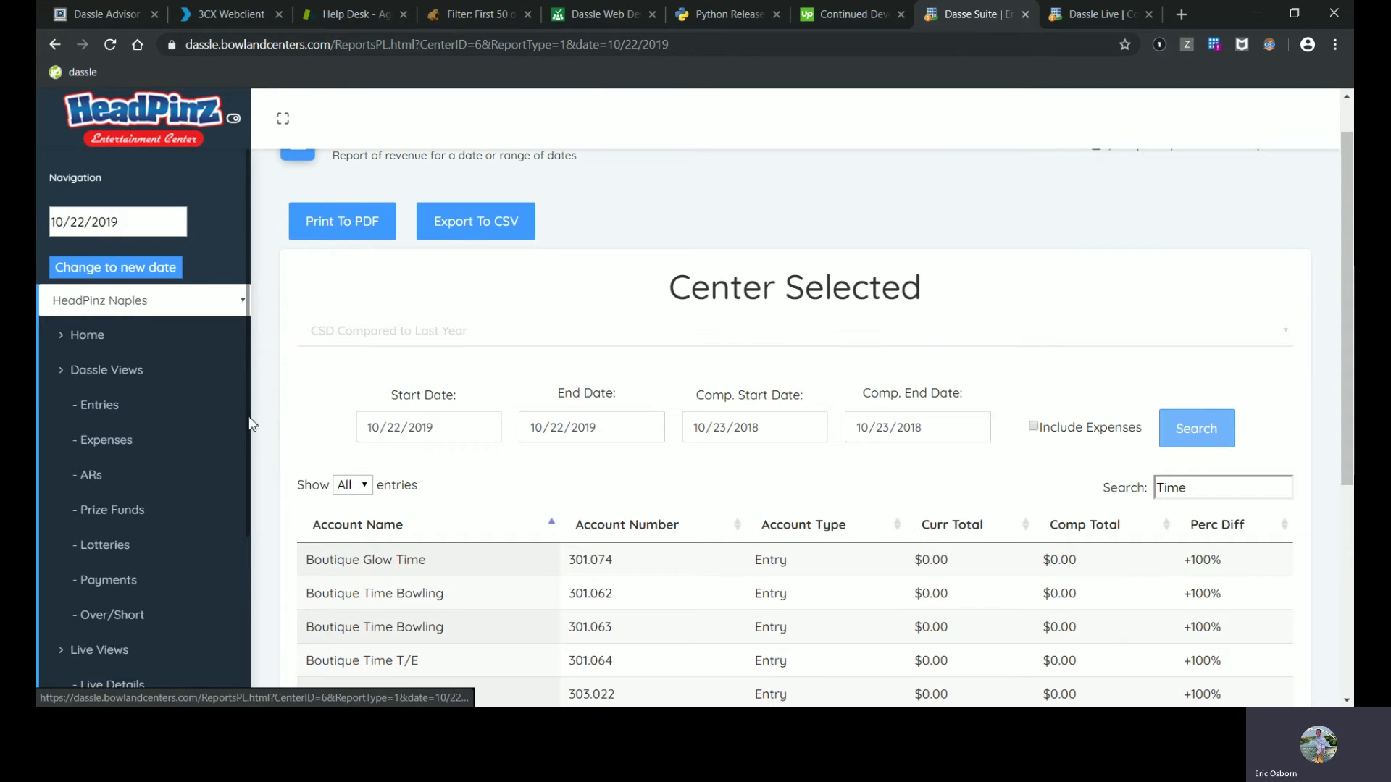
Open the Product Mix report and run CSD Compared to Last Year for 10/22/2019 against 10/23/2018.
{"action": "left_click_drag", "start_coordinate": [250, 424], "coordinate": [261, 566]}
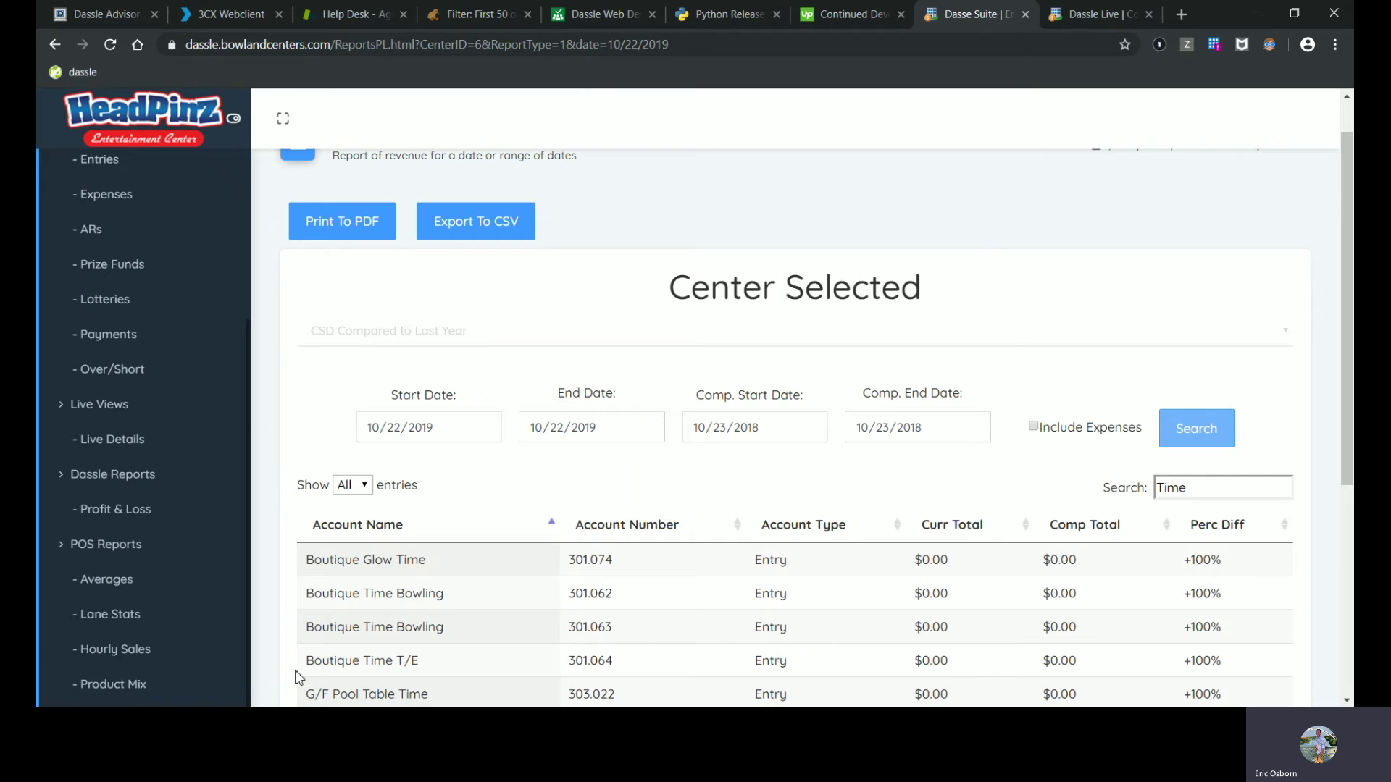
{"action": "left_click", "coordinate": [181, 692]}
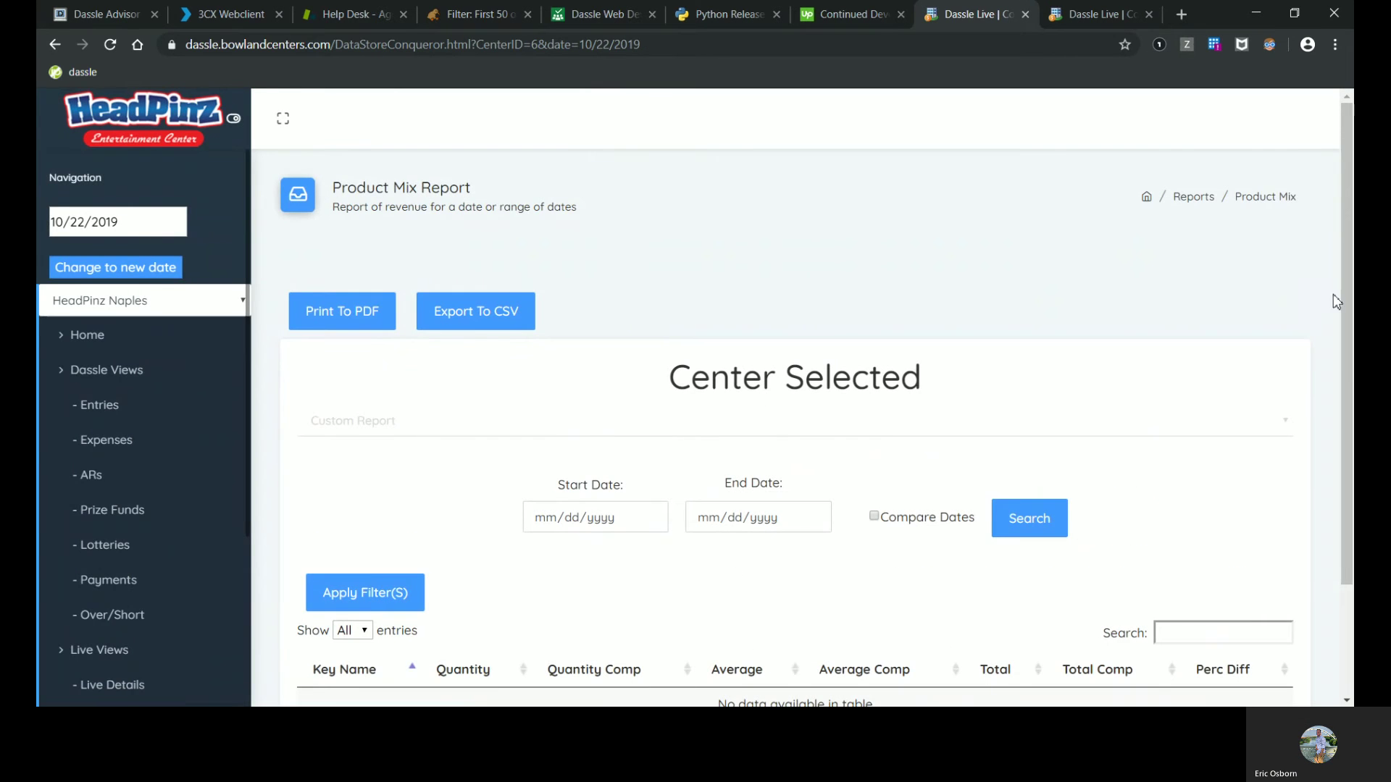
{"action": "left_click_drag", "start_coordinate": [1350, 290], "coordinate": [1351, 360]}
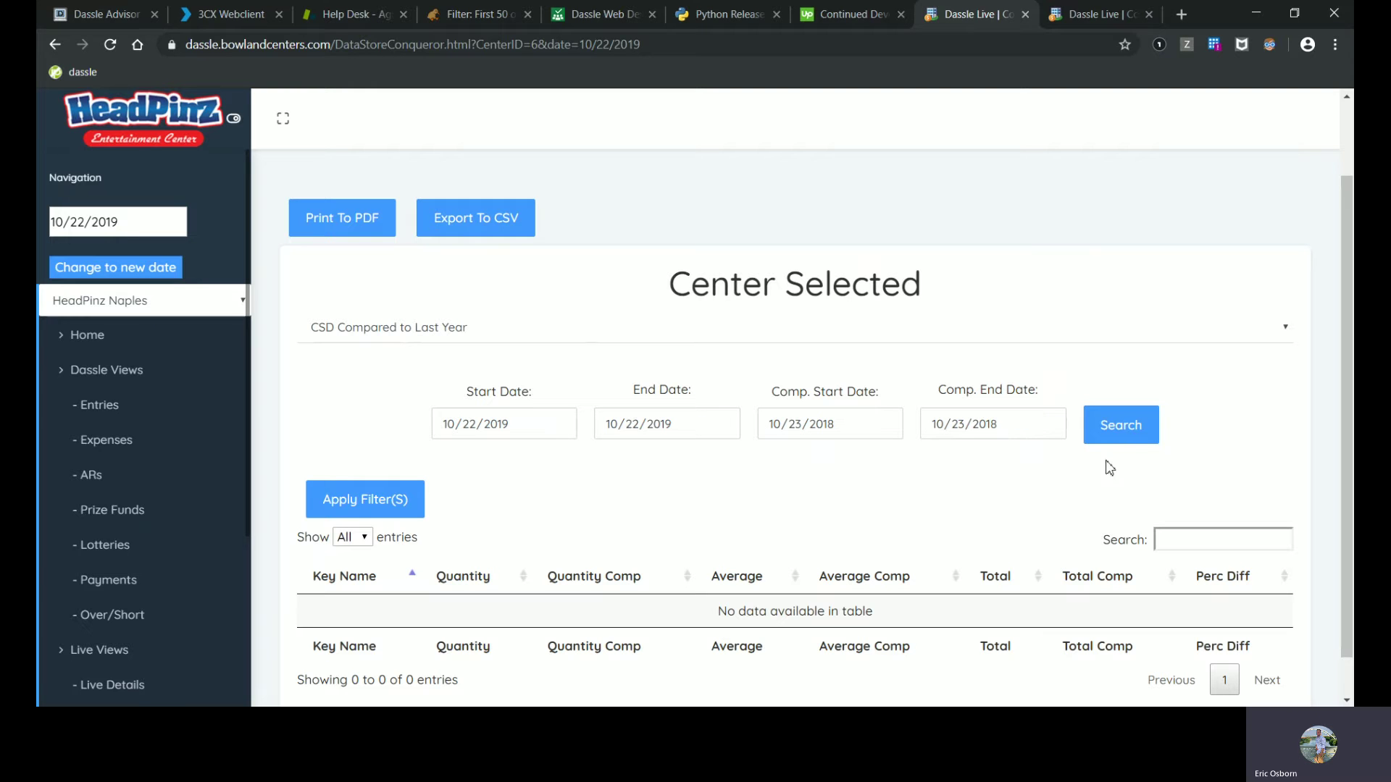
{"action": "left_click", "coordinate": [1134, 439]}
{"action": "left_click_drag", "start_coordinate": [1351, 375], "coordinate": [1353, 525]}
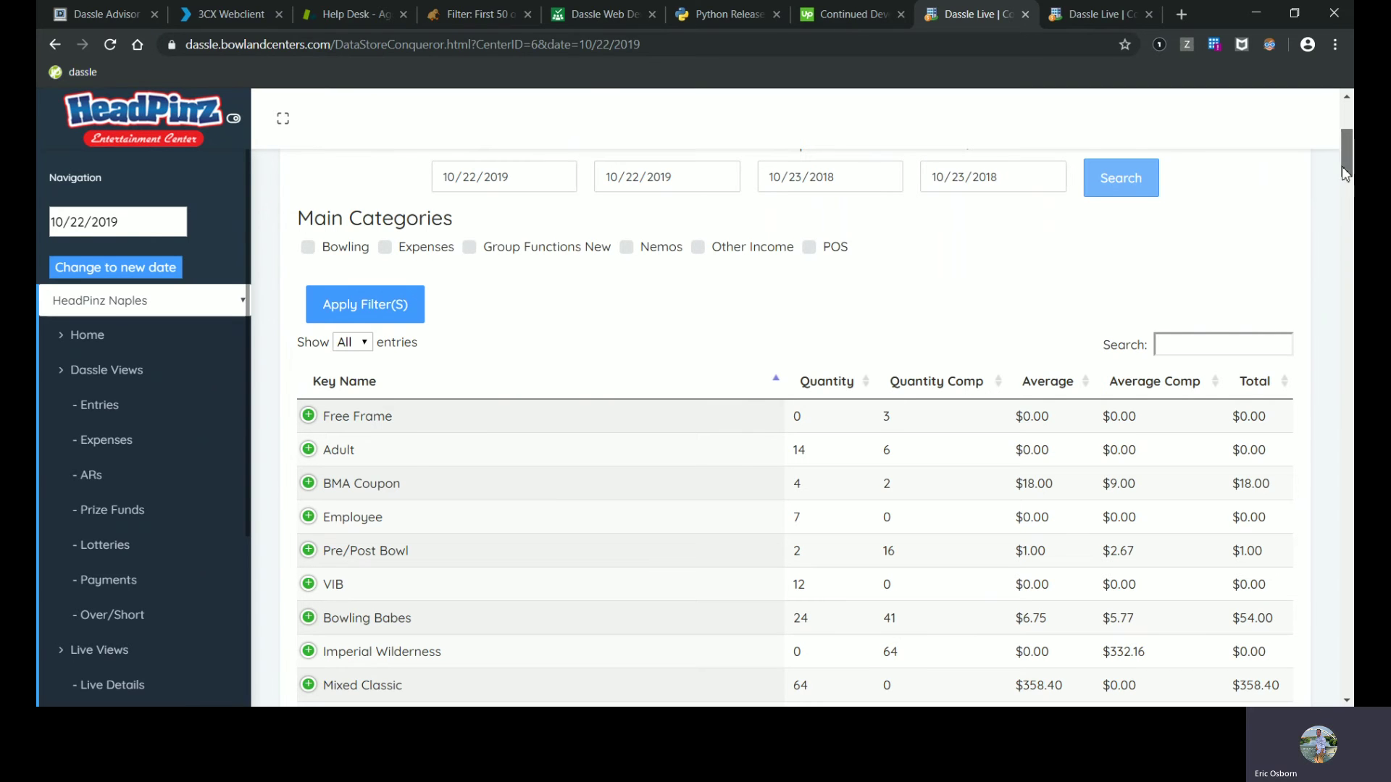
Search the product mix for "Bottle" and look through the matching items' quantities and averages.
{"action": "scroll", "coordinate": [1346, 188], "scroll_direction": "down", "scroll_amount": 1}
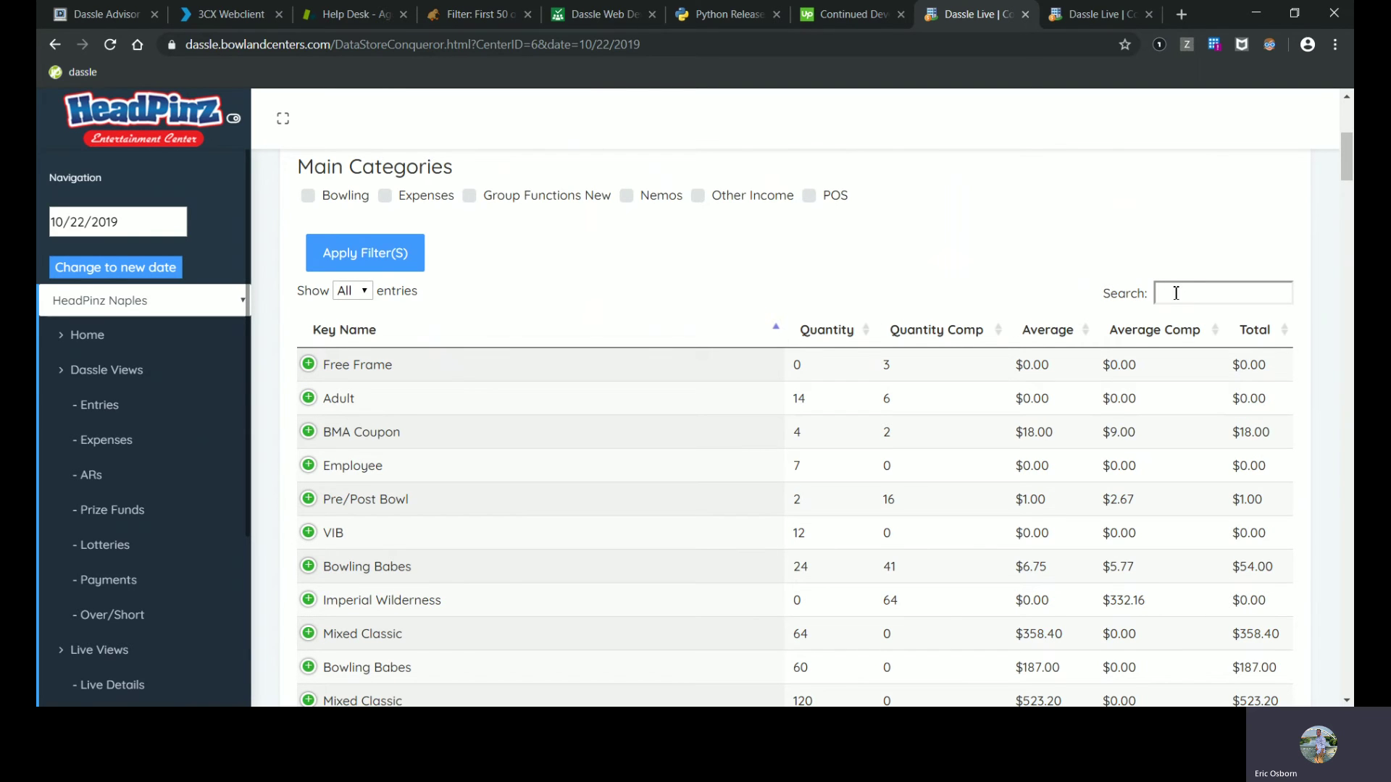
{"action": "type", "text": "Bottle"}
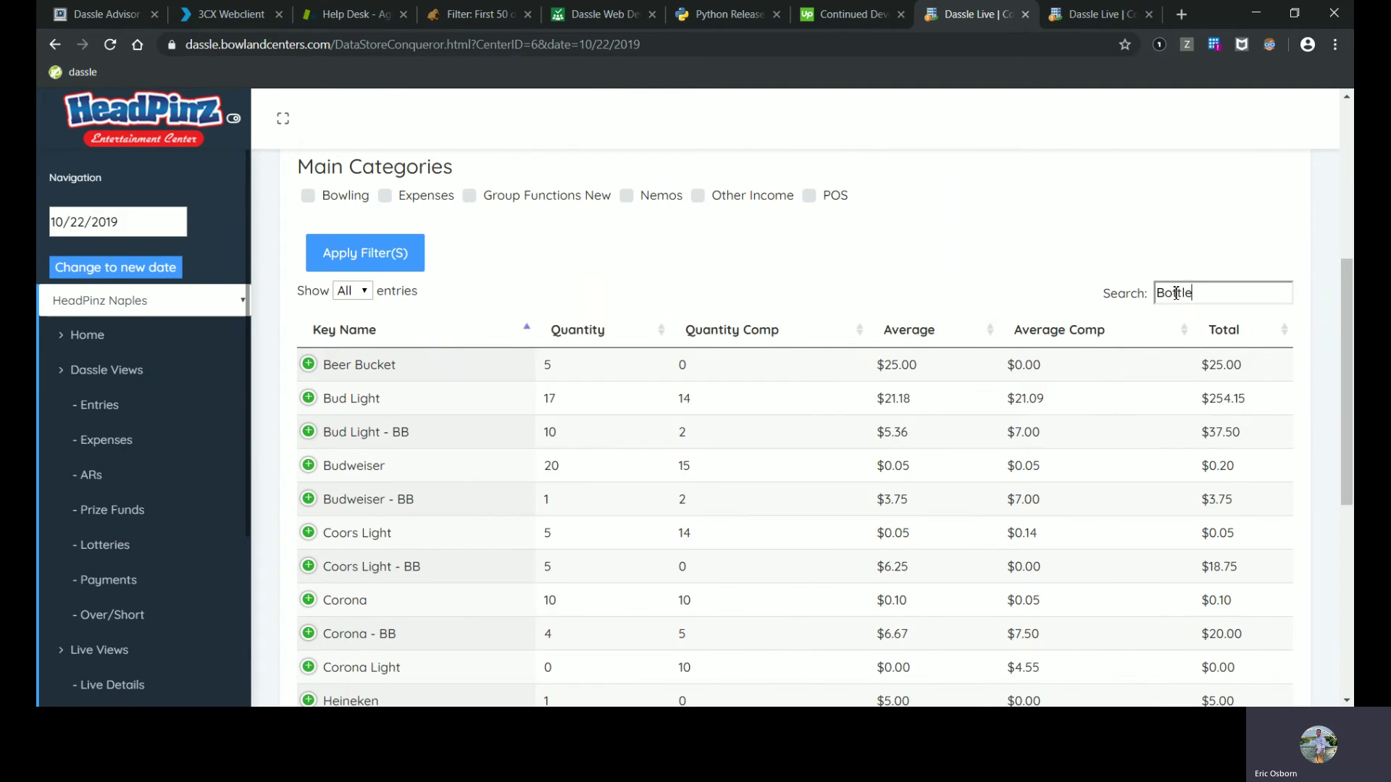
{"action": "left_click_drag", "start_coordinate": [1347, 295], "coordinate": [1351, 333]}
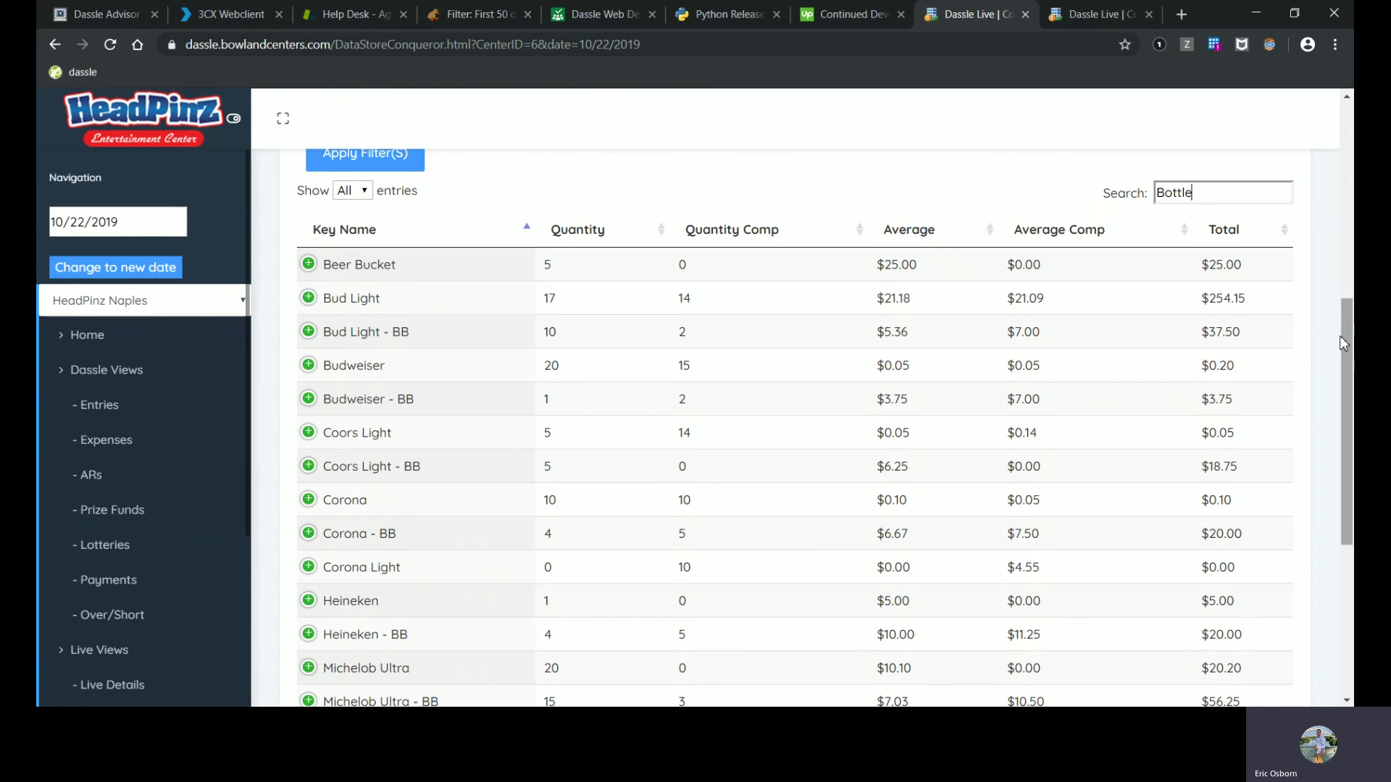
{"action": "left_click_drag", "start_coordinate": [1343, 343], "coordinate": [1335, 298]}
Search the product mix for "Dra" to see the draft beer items, and clear the search.
{"action": "left_click_drag", "start_coordinate": [1219, 306], "coordinate": [1078, 323]}
{"action": "type", "text": "Draf"}
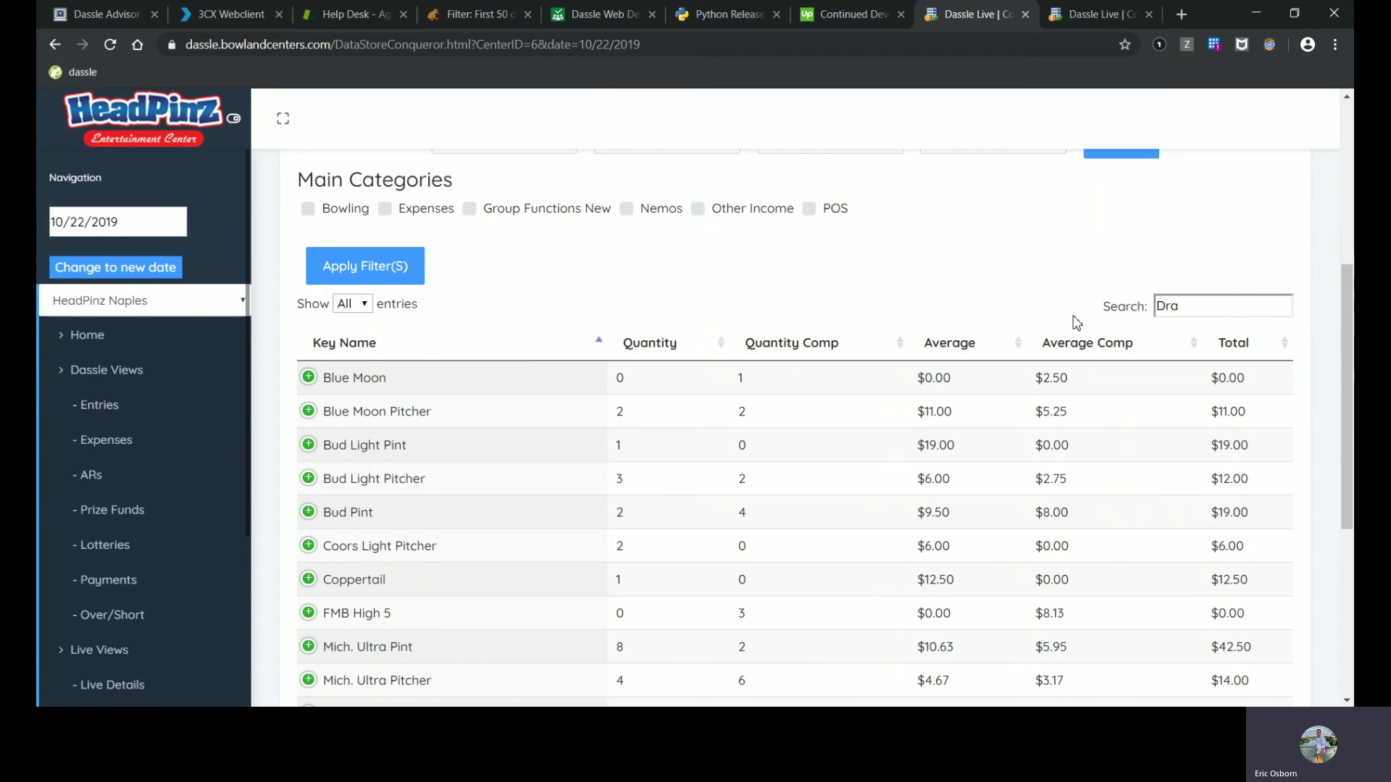
{"action": "key", "text": "BackSpace"}
{"action": "key", "text": "BackSpace"}
{"action": "key", "text": "BackSpace"}
{"action": "key", "text": "BackSpace"}
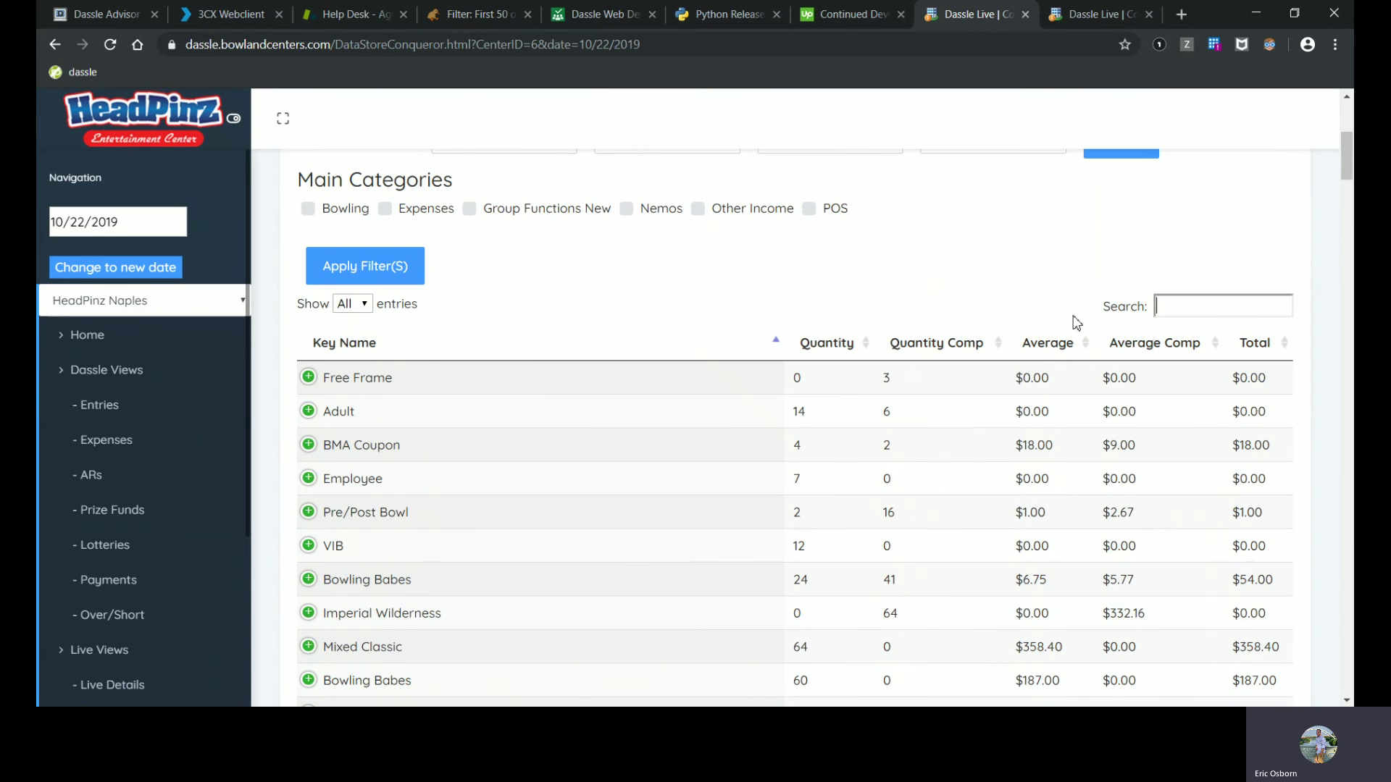
Search the product mix for "Food" items and clear the search.
{"action": "type", "text": "Food"}
{"action": "key", "text": "BackSpace"}
{"action": "key", "text": "BackSpace"}
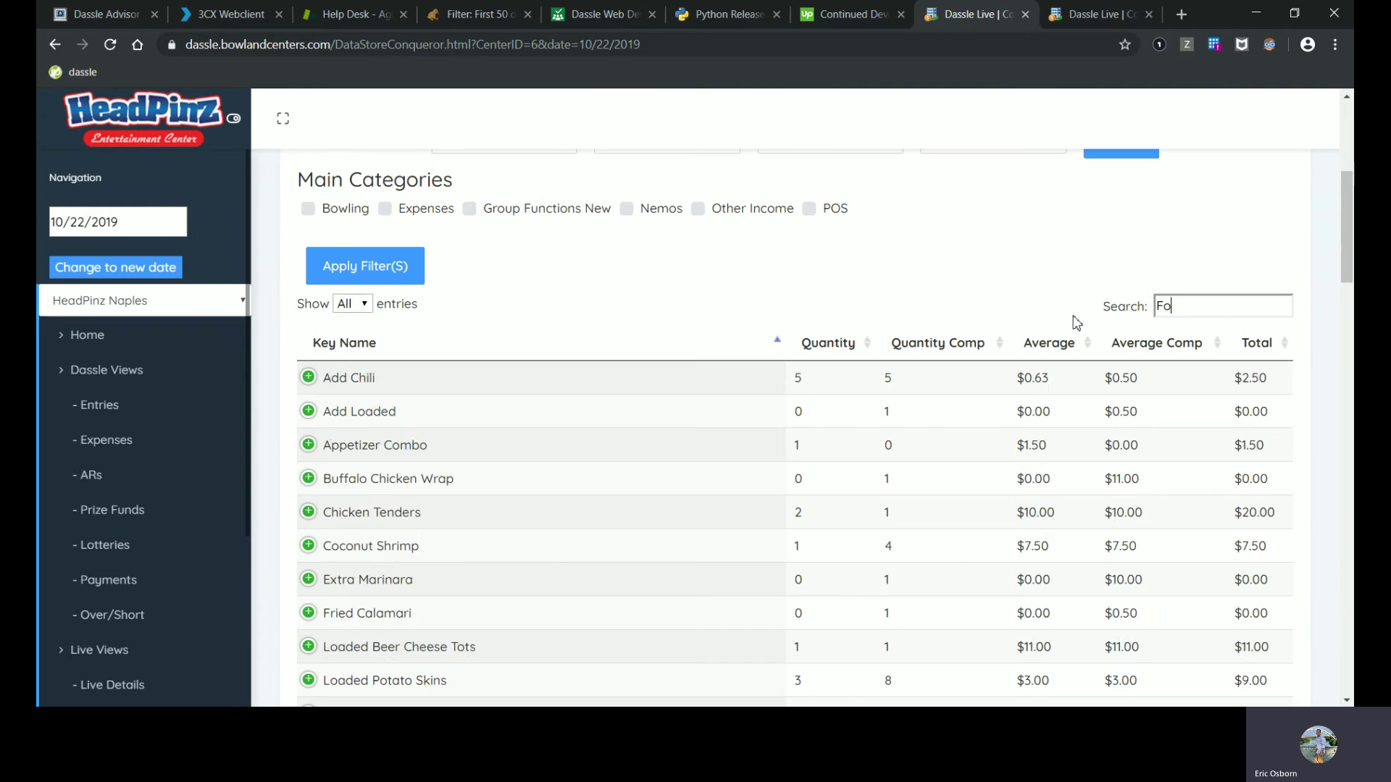
{"action": "key", "text": "BackSpace"}
{"action": "key", "text": "BackSpace"}
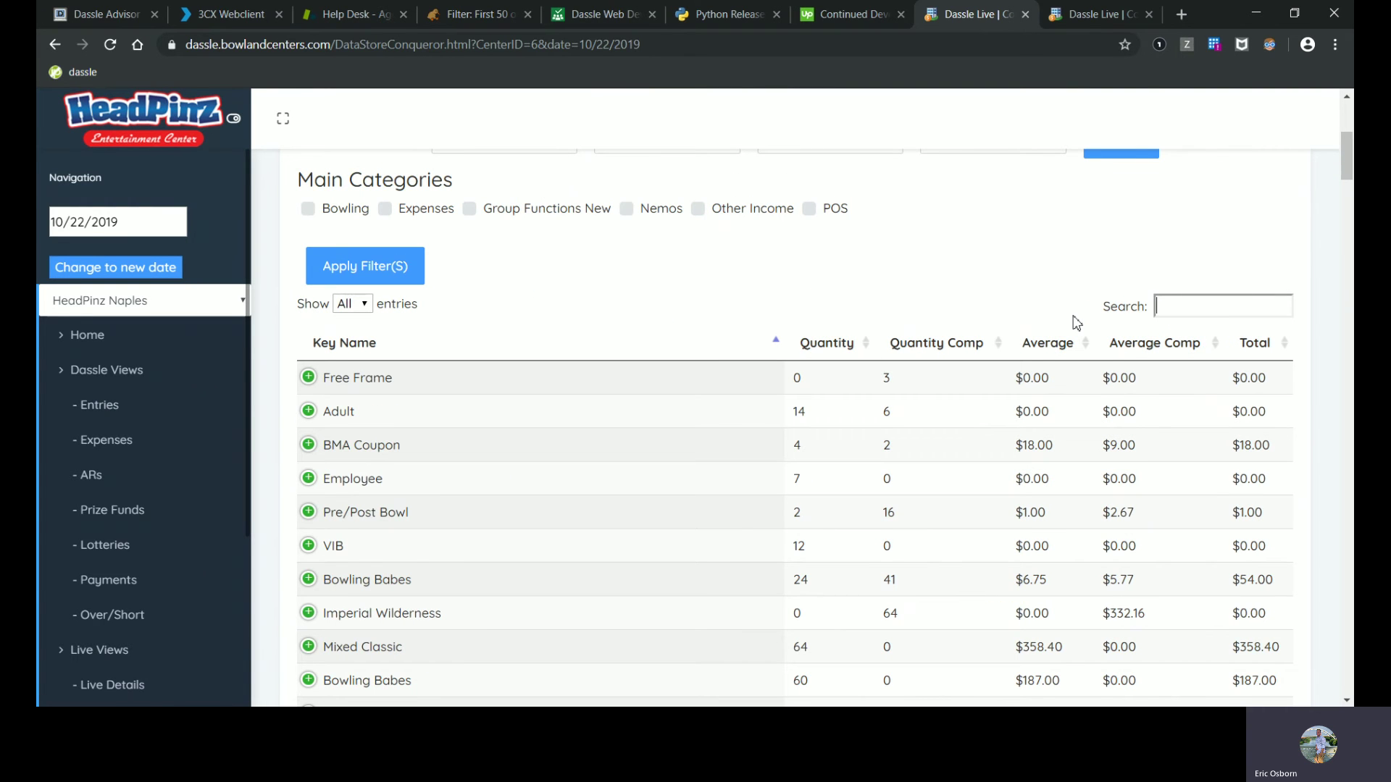
Filter the product mix to Time bowling under the Bowling category, review the filtered items, and deselect the Bowling category.
{"action": "mouse_move", "coordinate": [1343, 165]}
{"action": "left_mouse_down"}
{"action": "mouse_move", "coordinate": [1345, 224]}
{"action": "mouse_move", "coordinate": [1349, 148]}
{"action": "left_mouse_up"}
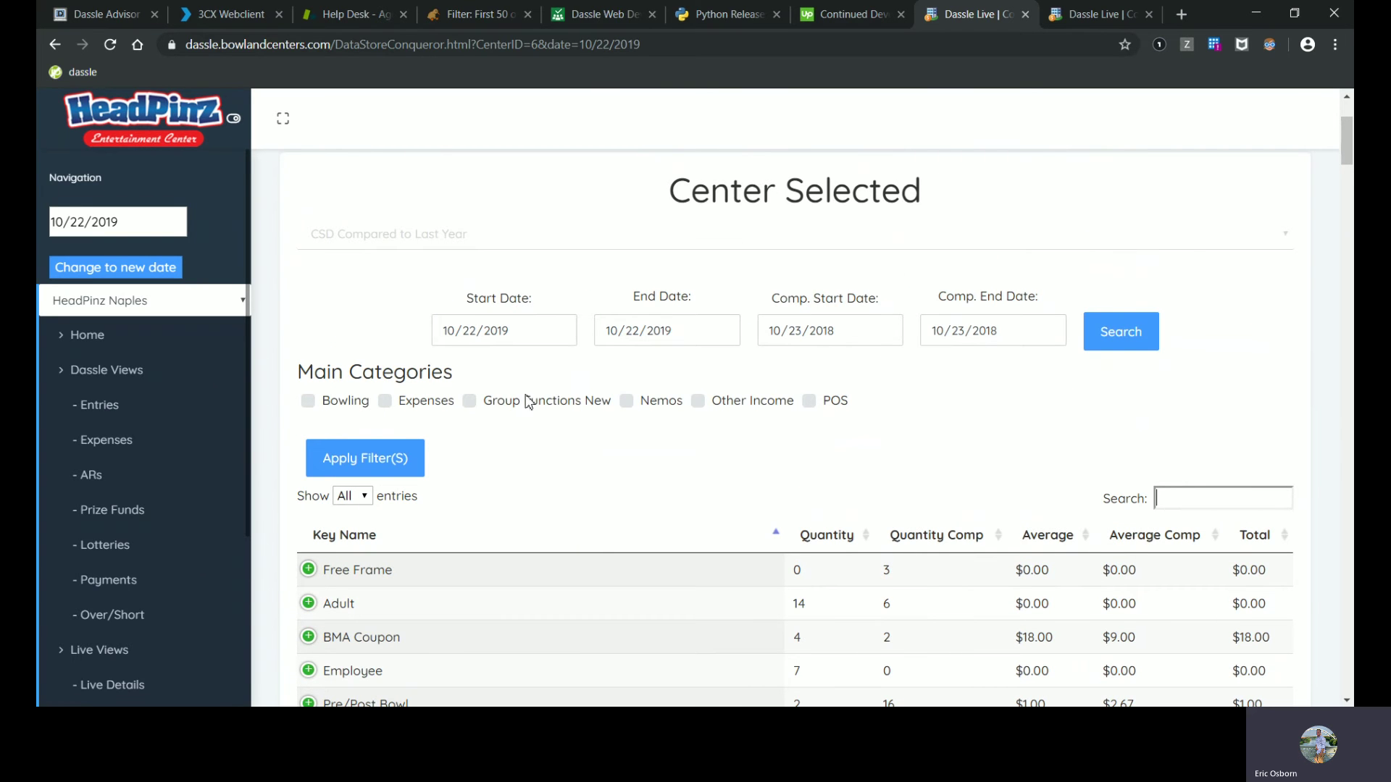
{"action": "left_click", "coordinate": [308, 401]}
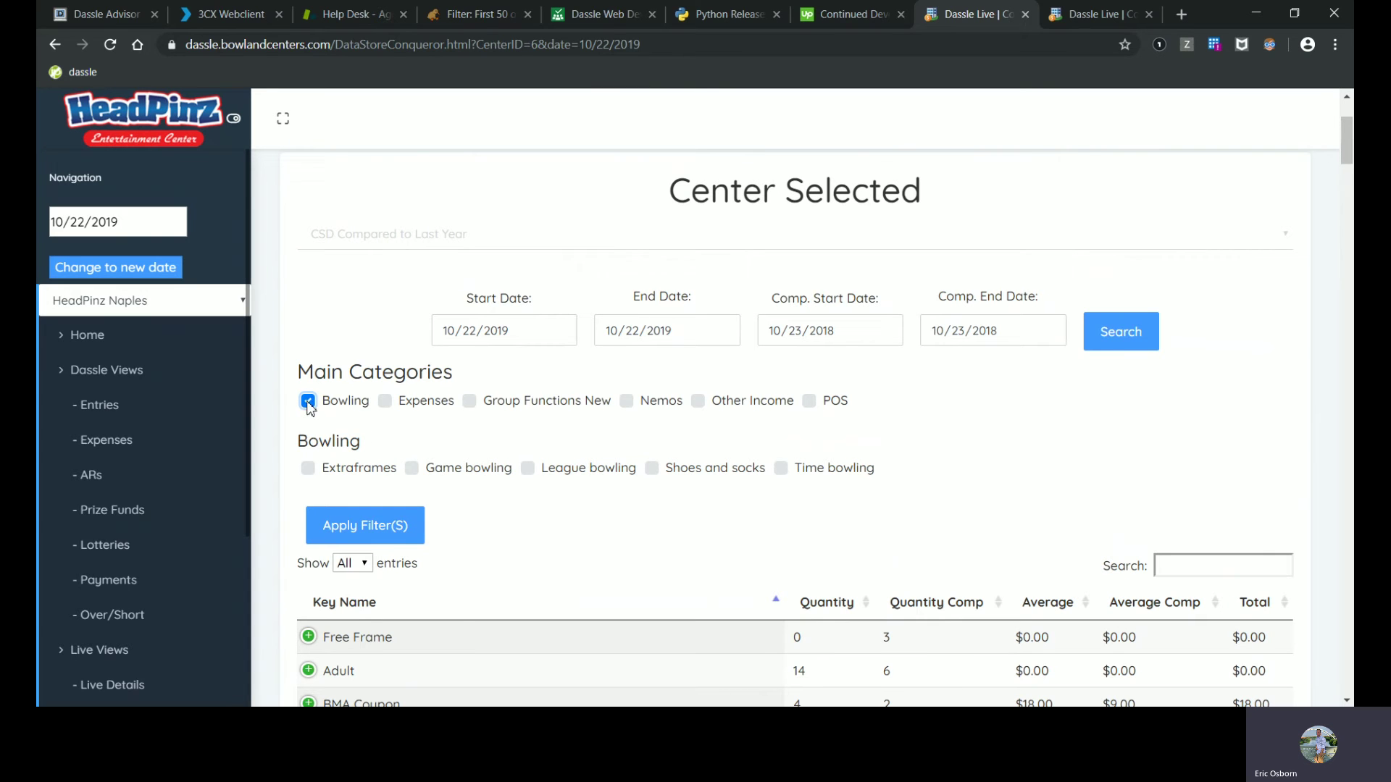
{"action": "left_click", "coordinate": [811, 479]}
{"action": "mouse_move", "coordinate": [1348, 157]}
{"action": "left_mouse_down"}
{"action": "mouse_move", "coordinate": [1348, 200]}
{"action": "mouse_move", "coordinate": [1344, 155]}
{"action": "left_mouse_up"}
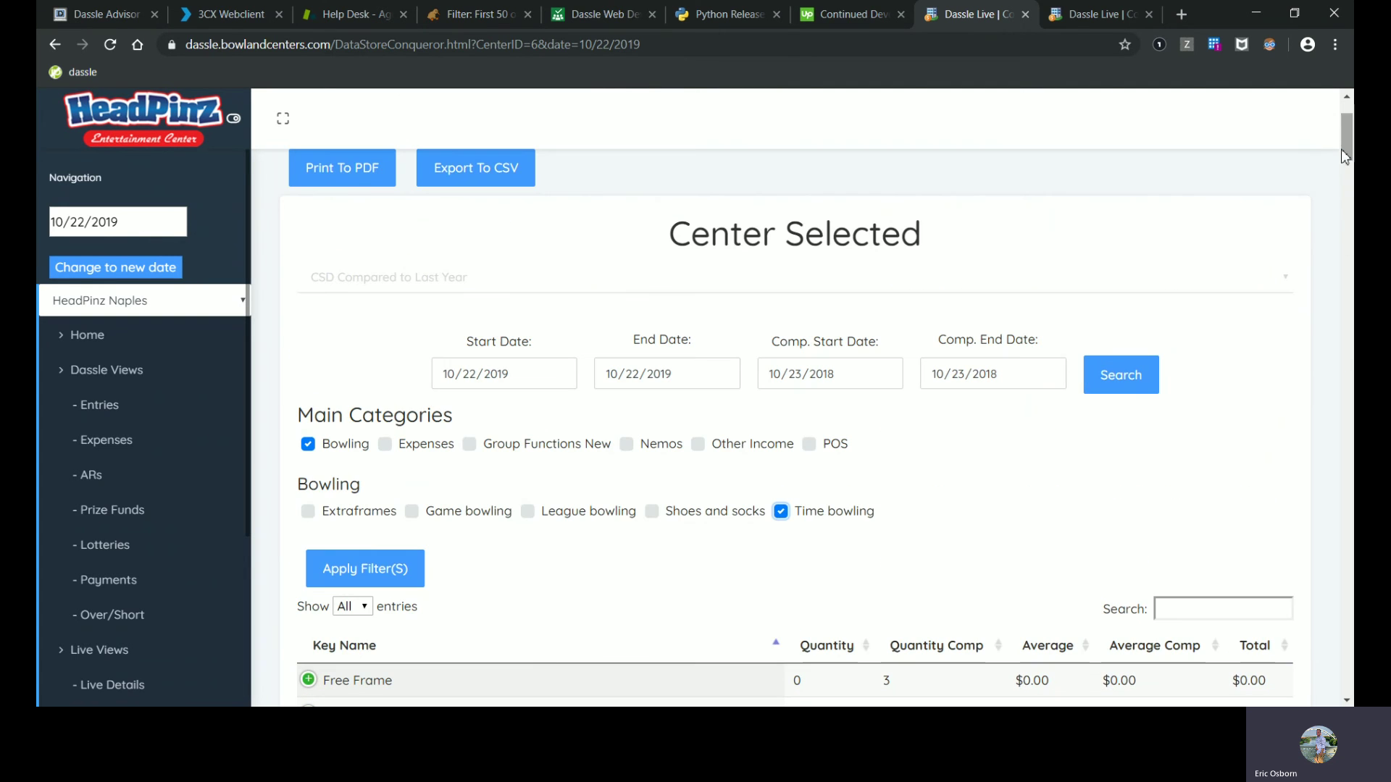
{"action": "left_click", "coordinate": [380, 583]}
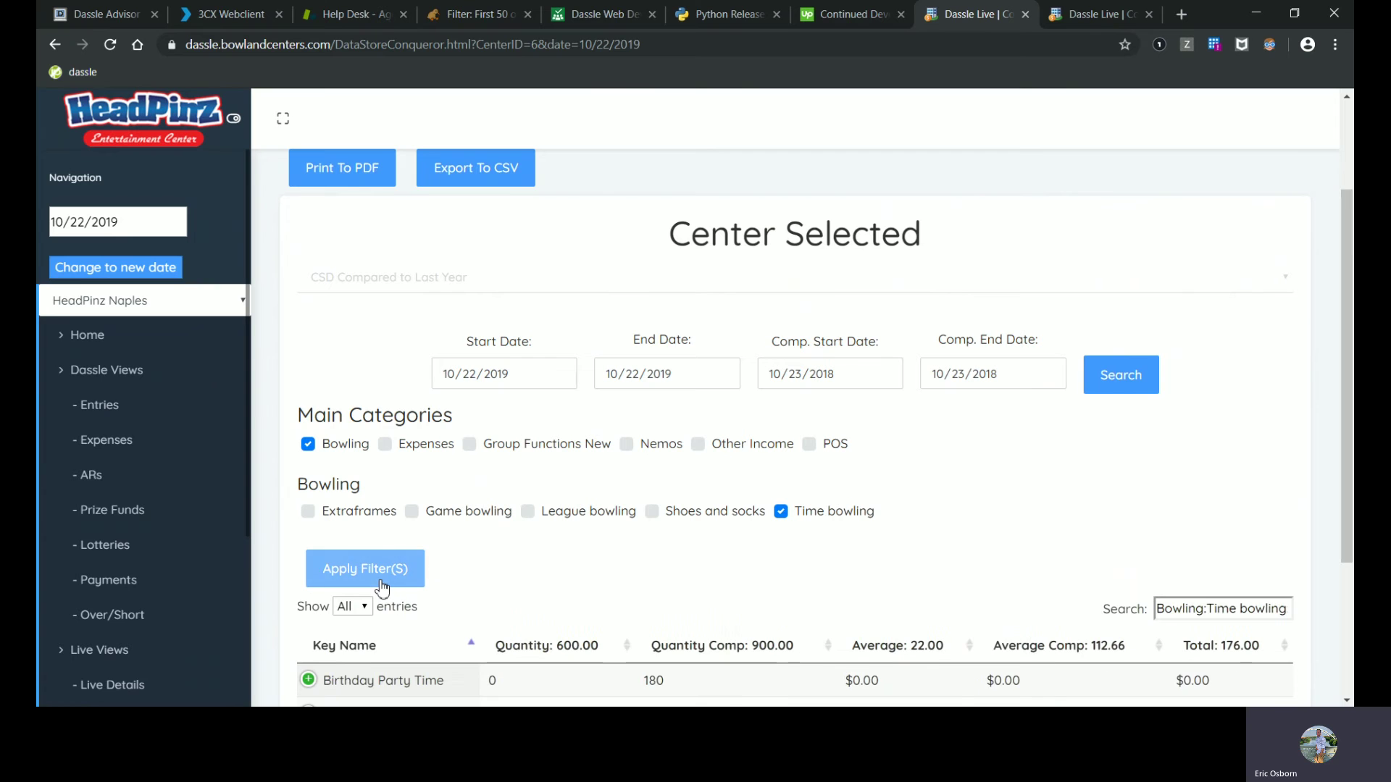
{"action": "left_click_drag", "start_coordinate": [1348, 201], "coordinate": [1351, 333]}
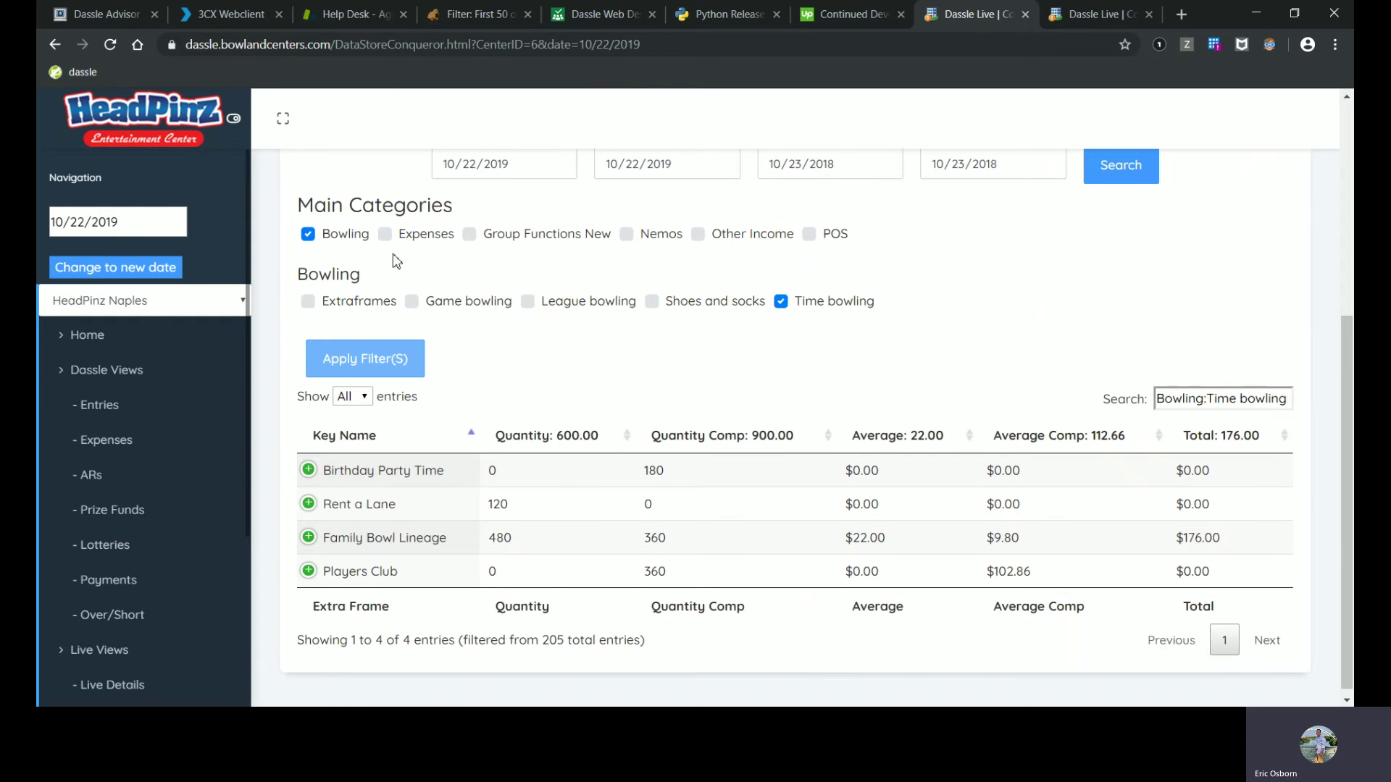
{"action": "left_click", "coordinate": [308, 234]}
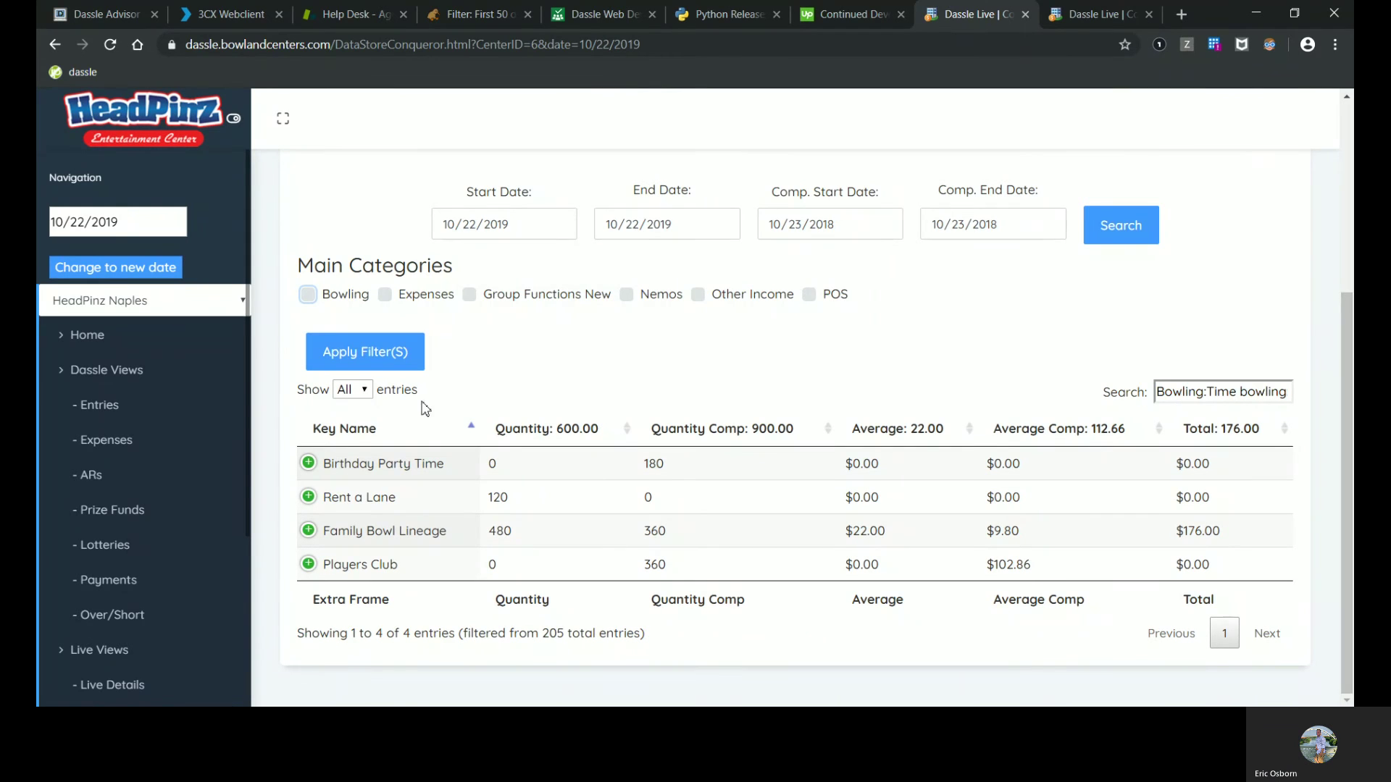
Open the HeadPinz Naples Hourly Sales for 10/22/2019, review the sales by hour, and check the date picker without choosing another date.
{"action": "scroll", "coordinate": [248, 435], "scroll_direction": "down", "scroll_amount": 3}
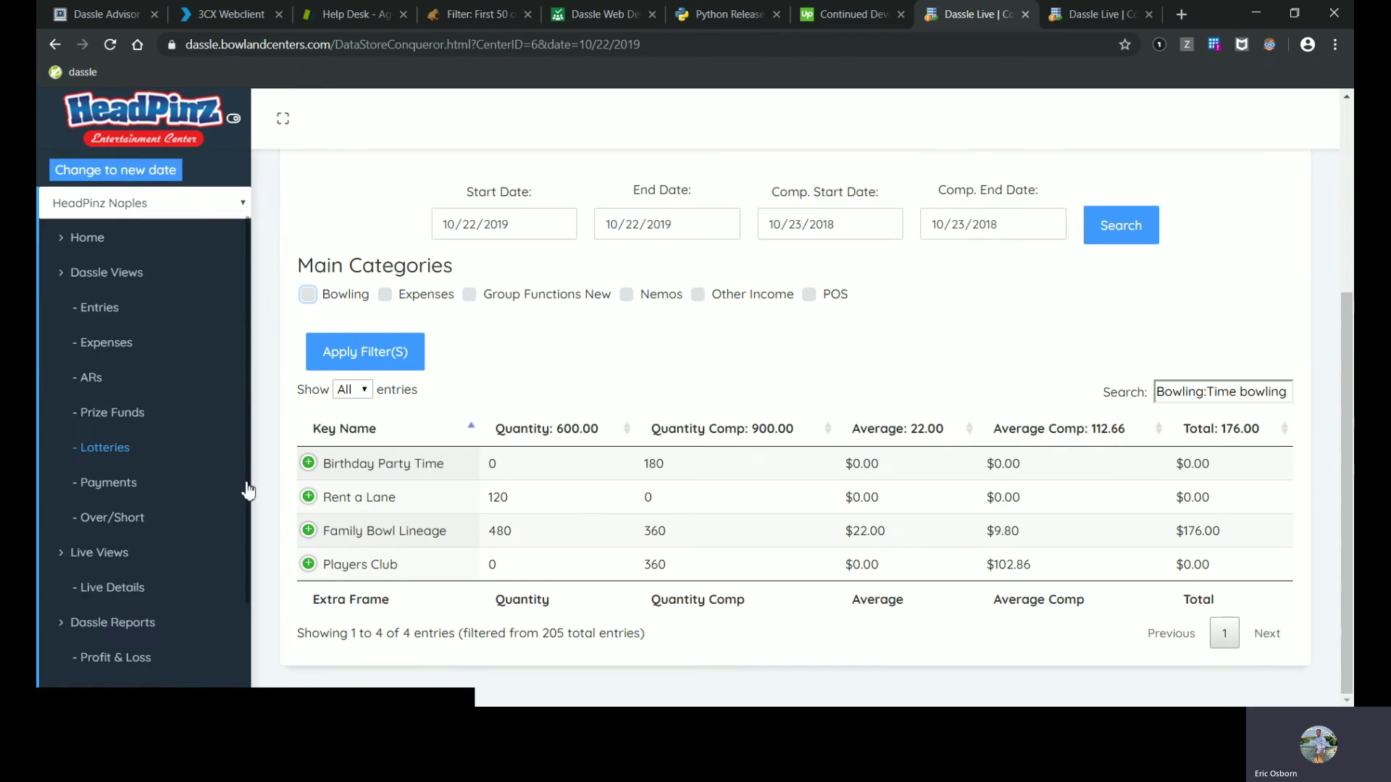
{"action": "scroll", "coordinate": [250, 537], "scroll_direction": "down", "scroll_amount": 1}
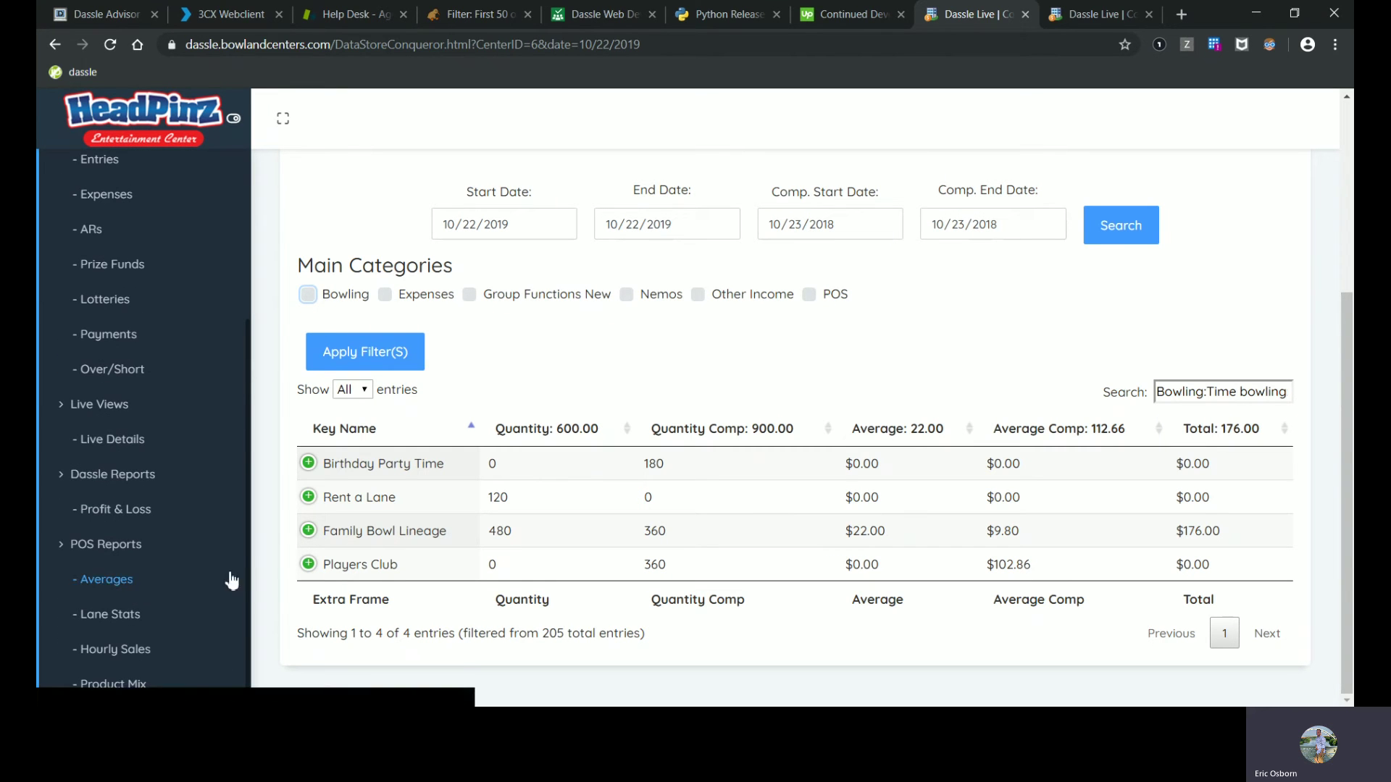
{"action": "left_click", "coordinate": [133, 649]}
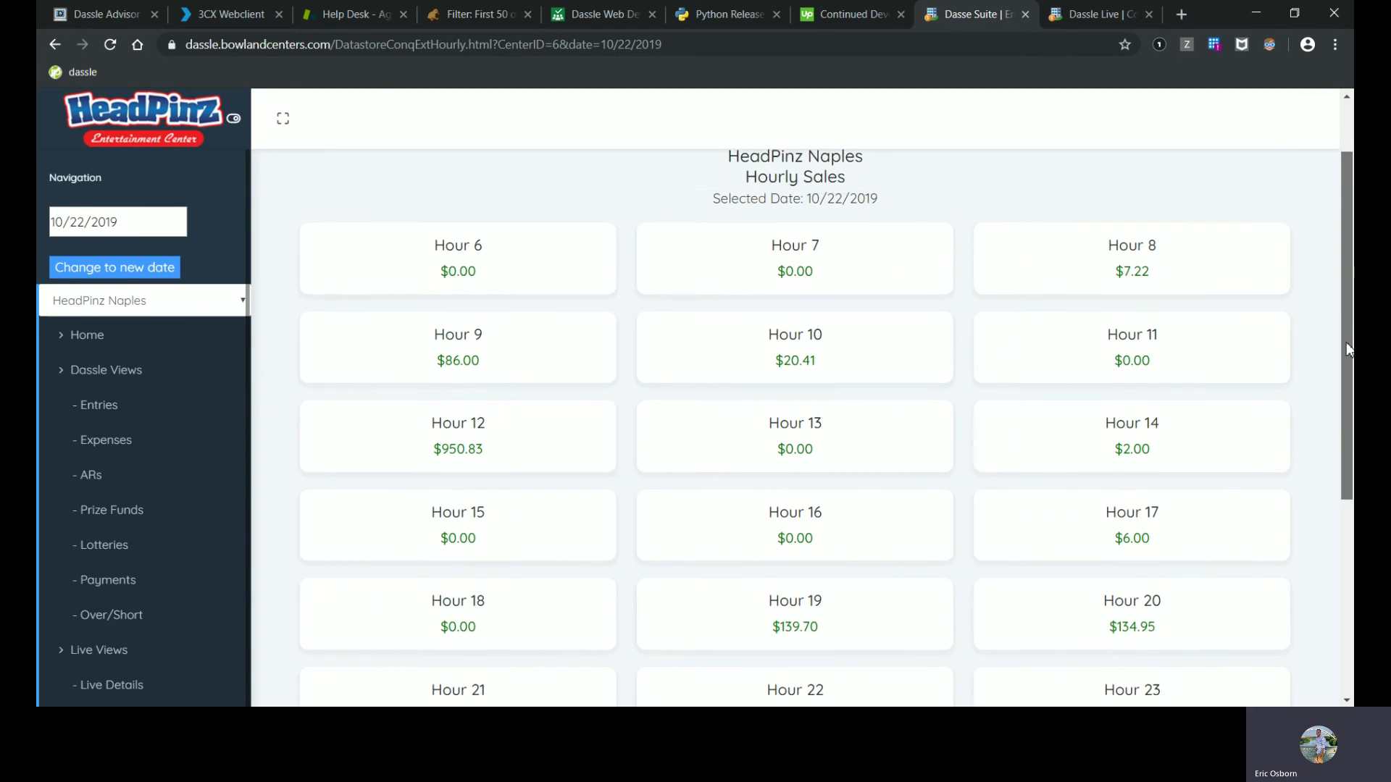
{"action": "left_click_drag", "start_coordinate": [1349, 301], "coordinate": [1349, 372]}
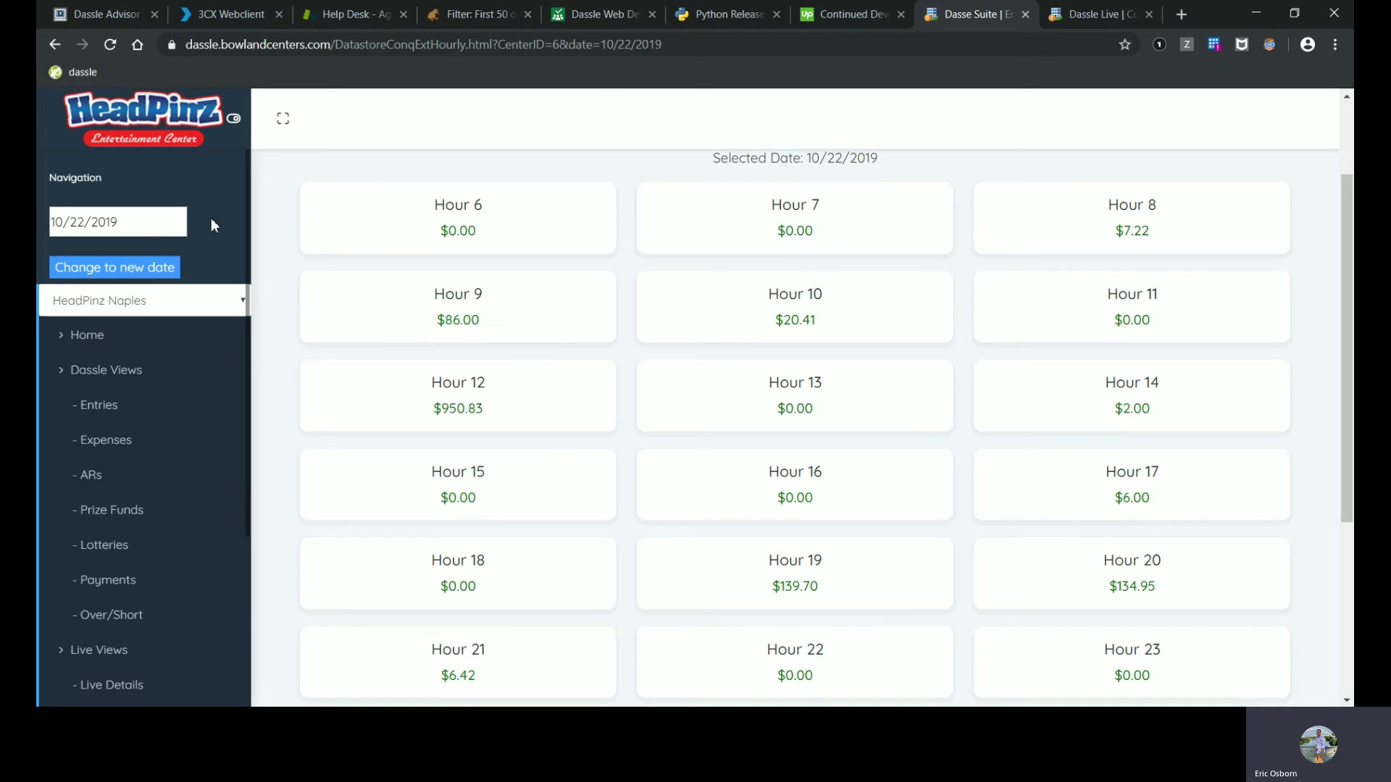
{"action": "left_click", "coordinate": [142, 217]}
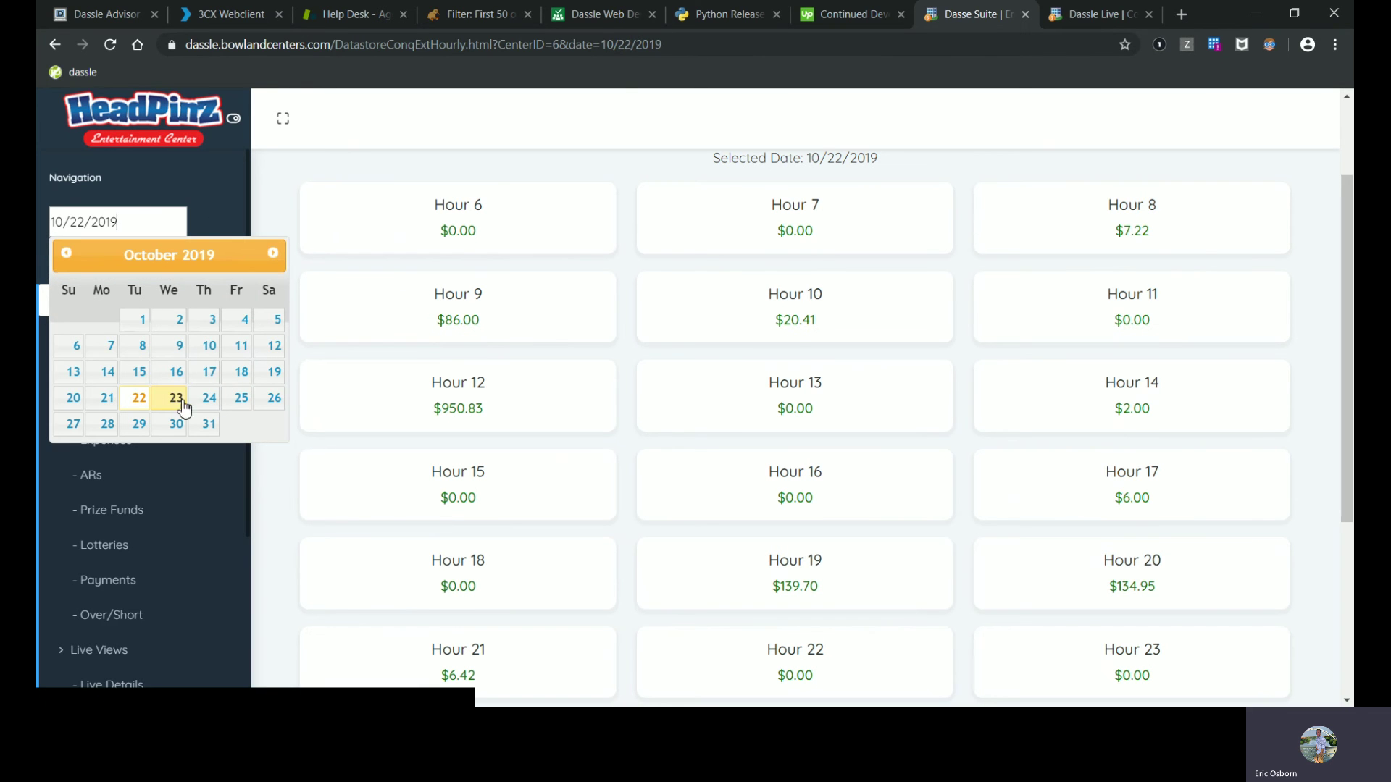
{"action": "left_click", "coordinate": [326, 189]}
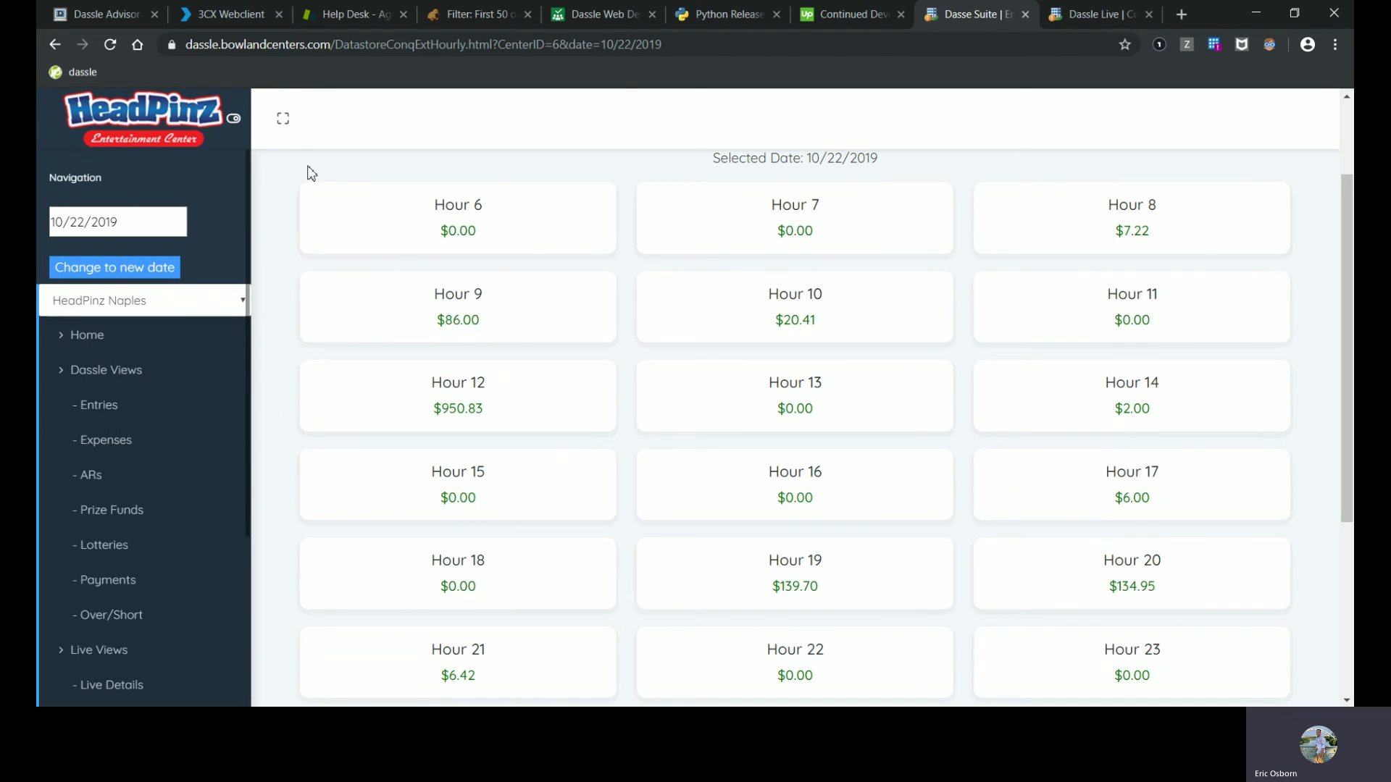
Check the calendar of the navigation date field again and close it without picking a new date.
{"action": "left_click", "coordinate": [109, 221]}
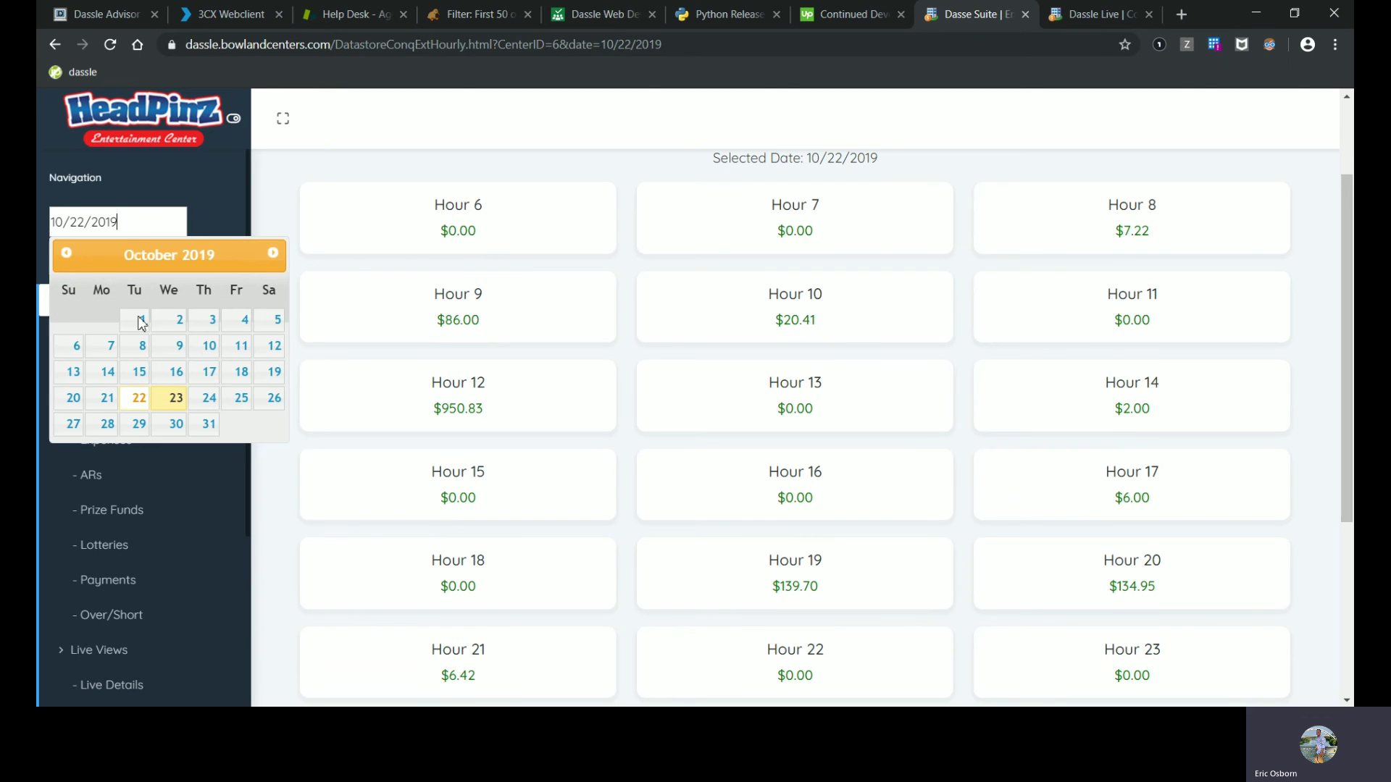
{"action": "left_click", "coordinate": [167, 263]}
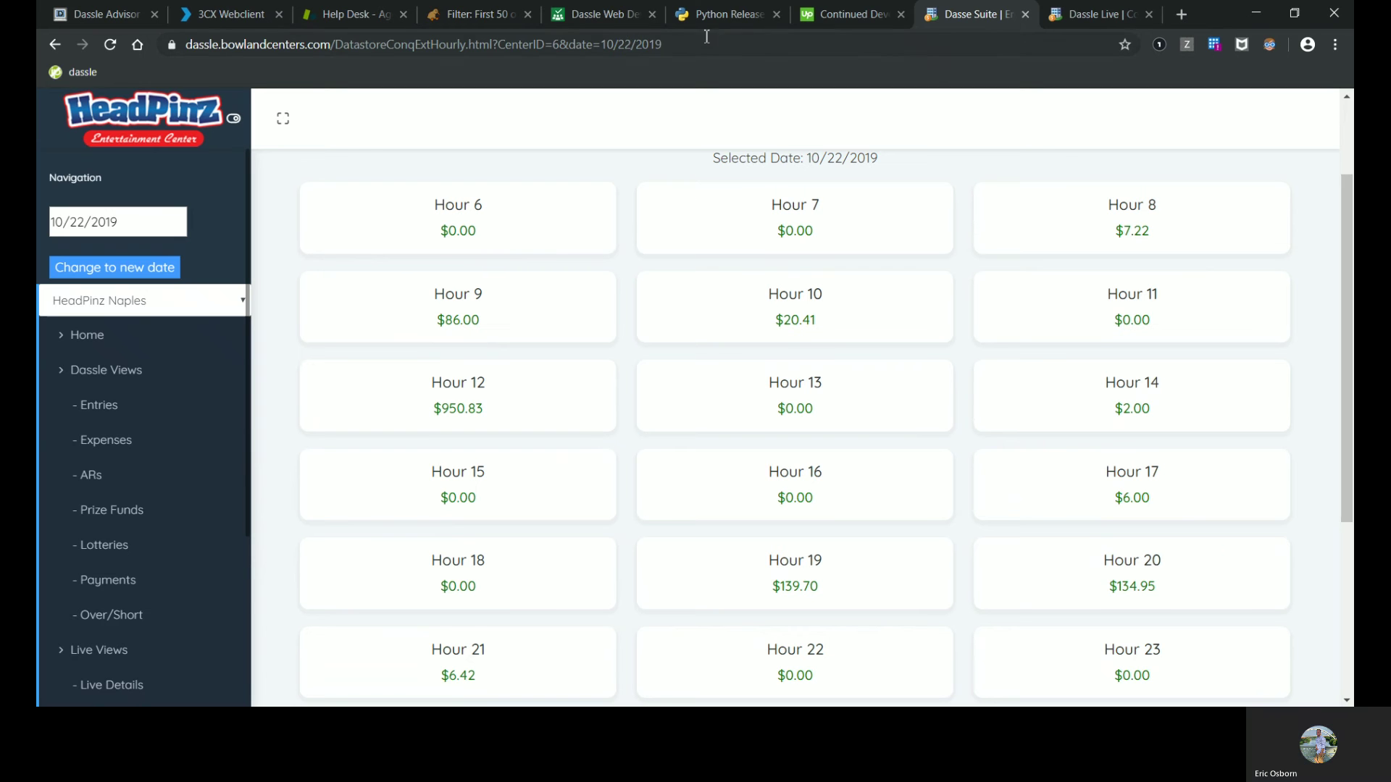
Switch to the Dassle Web Development board in Planner and review the For Beta Release tasks, then the In Progress and Current Priorities buckets.
{"action": "left_click", "coordinate": [614, 15]}
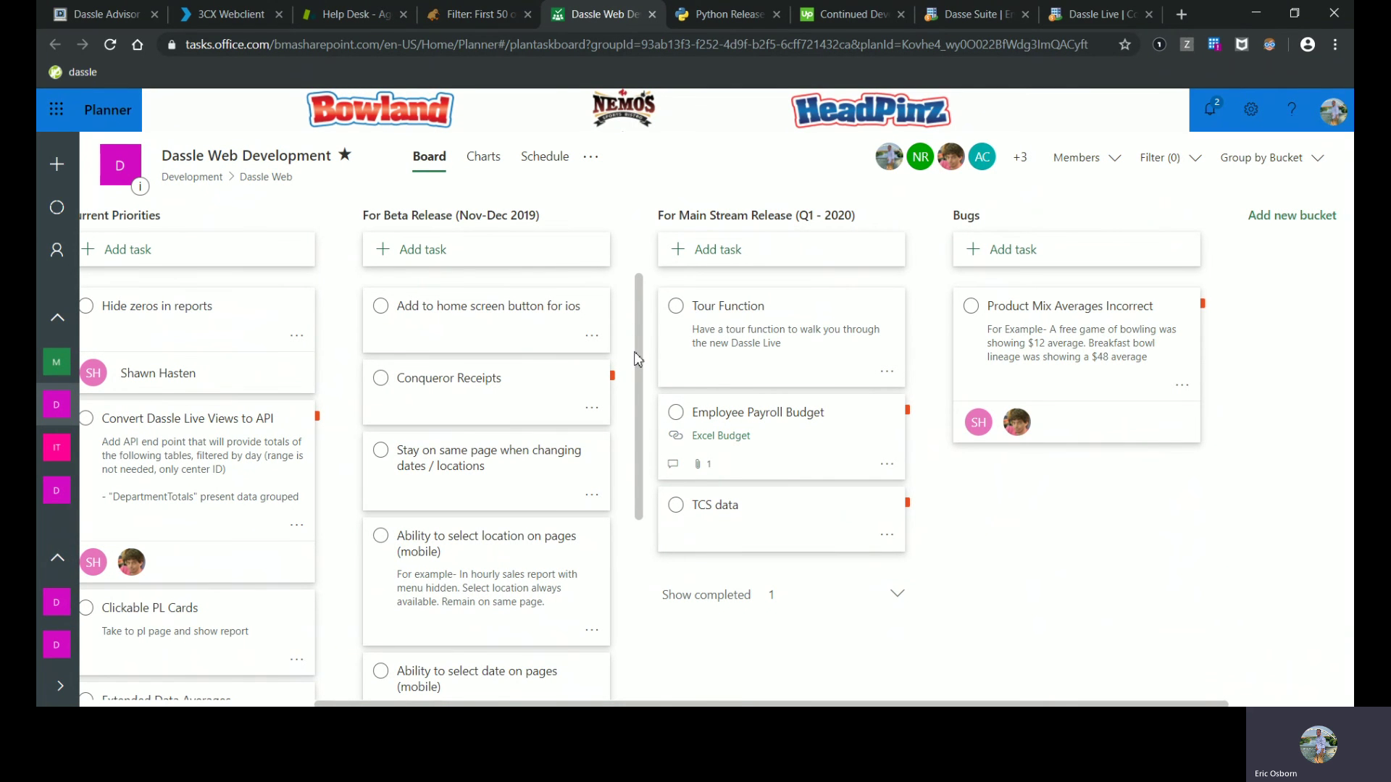
{"action": "left_click_drag", "start_coordinate": [639, 342], "coordinate": [639, 380]}
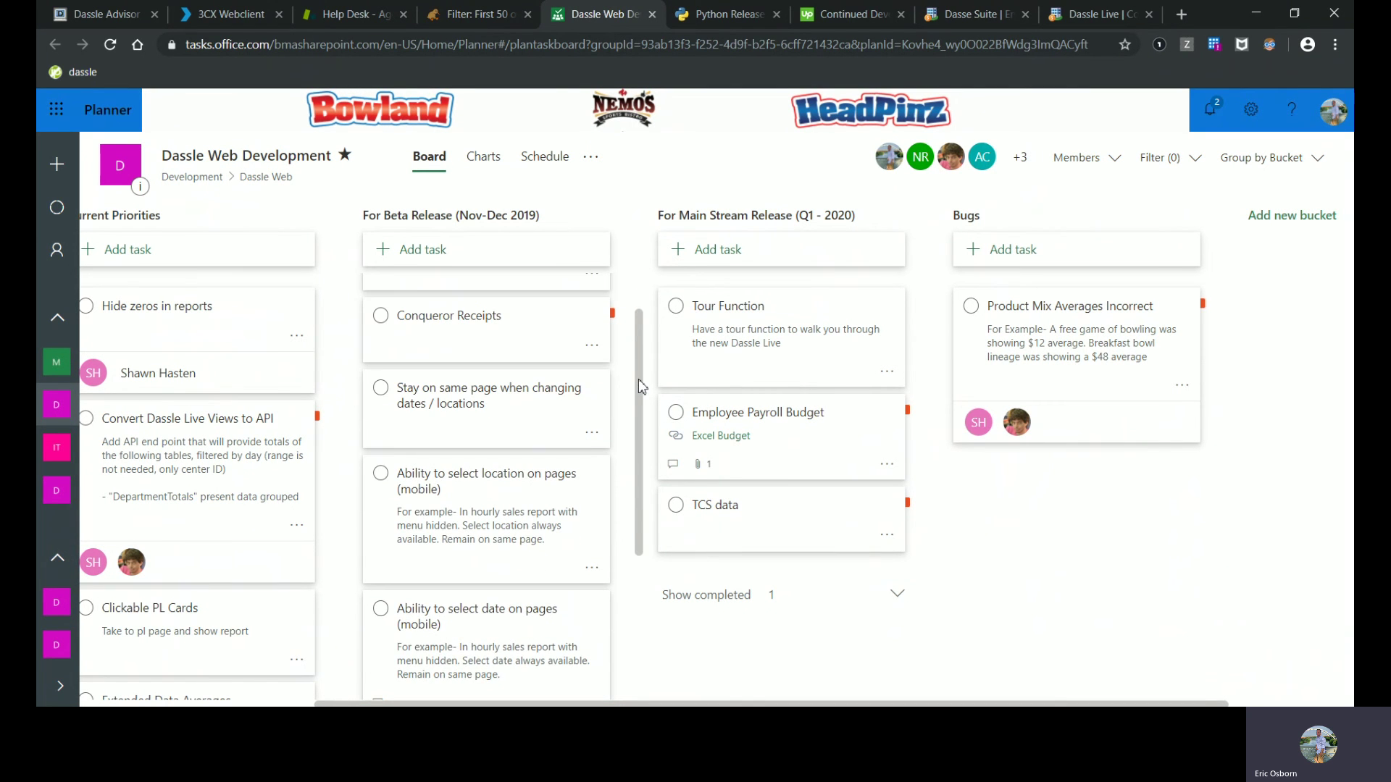
{"action": "left_click_drag", "start_coordinate": [637, 371], "coordinate": [643, 445]}
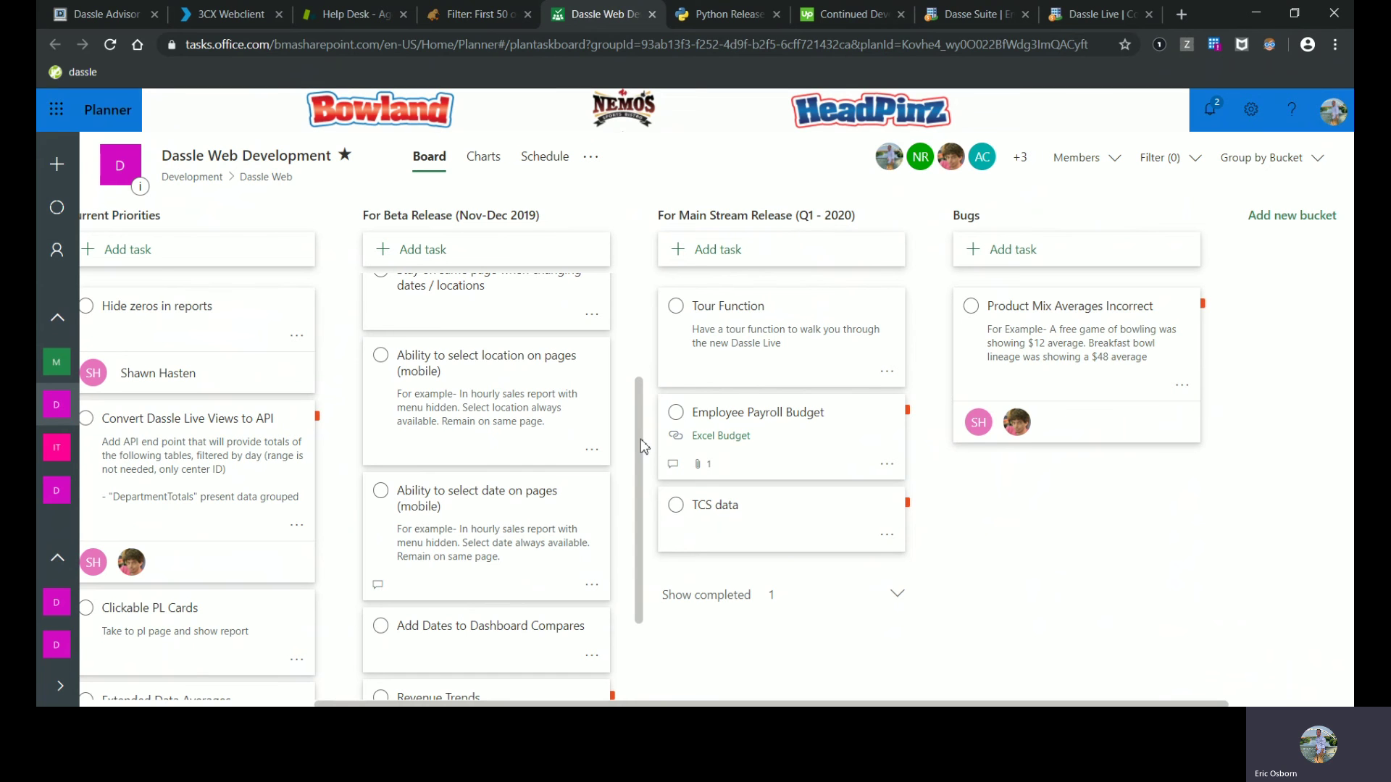
{"action": "left_click_drag", "start_coordinate": [640, 445], "coordinate": [636, 514]}
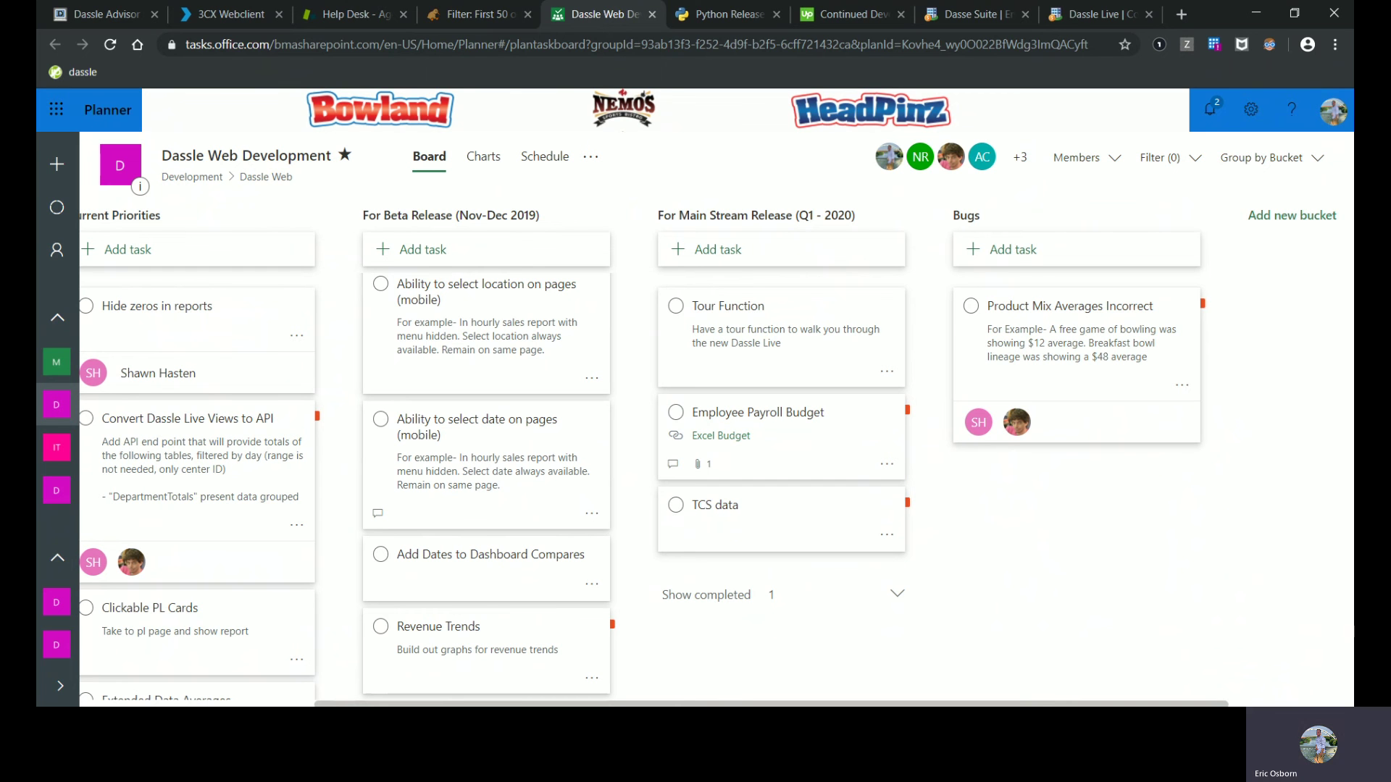
{"action": "left_click_drag", "start_coordinate": [652, 703], "coordinate": [429, 699]}
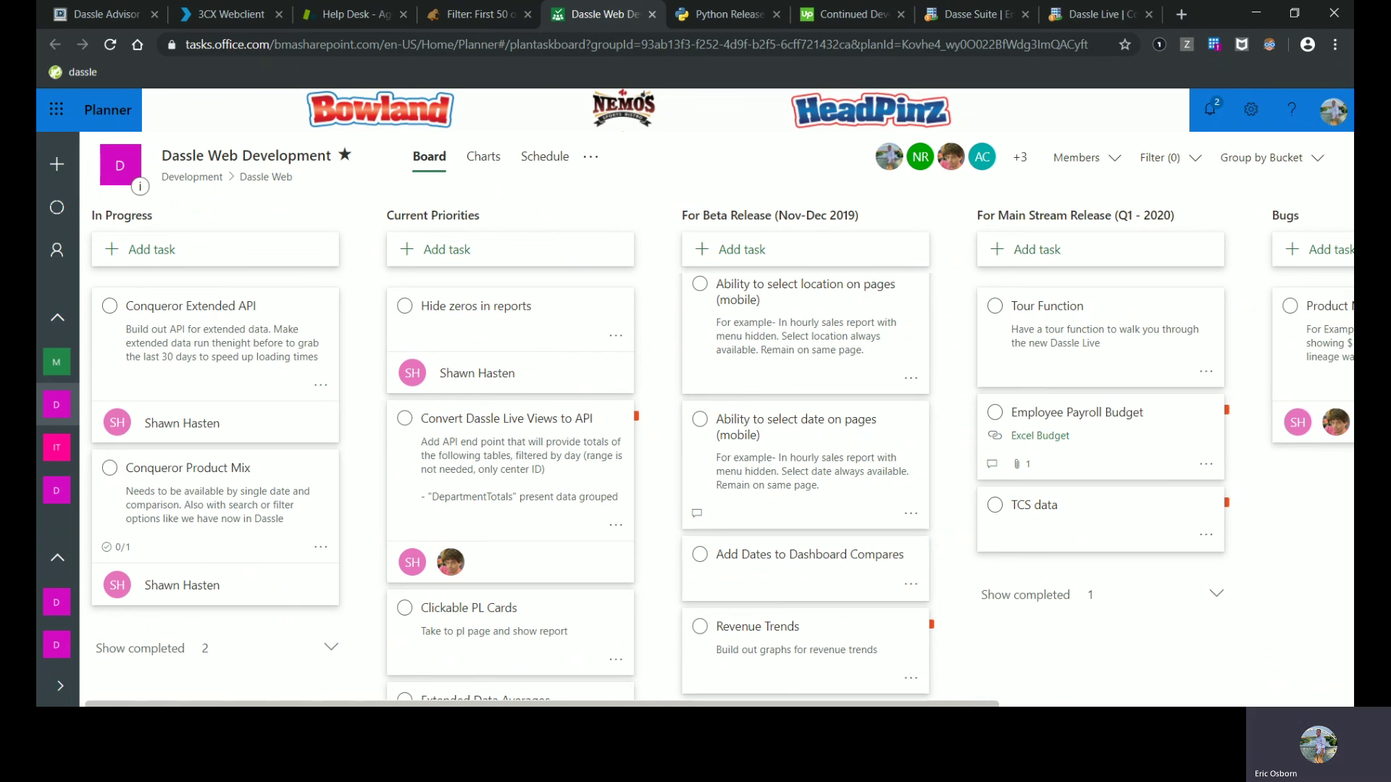
Switch back to the Dassle Hourly Sales page and open the Home dashboard for HeadPinz Naples.
{"action": "left_click", "coordinate": [954, 17]}
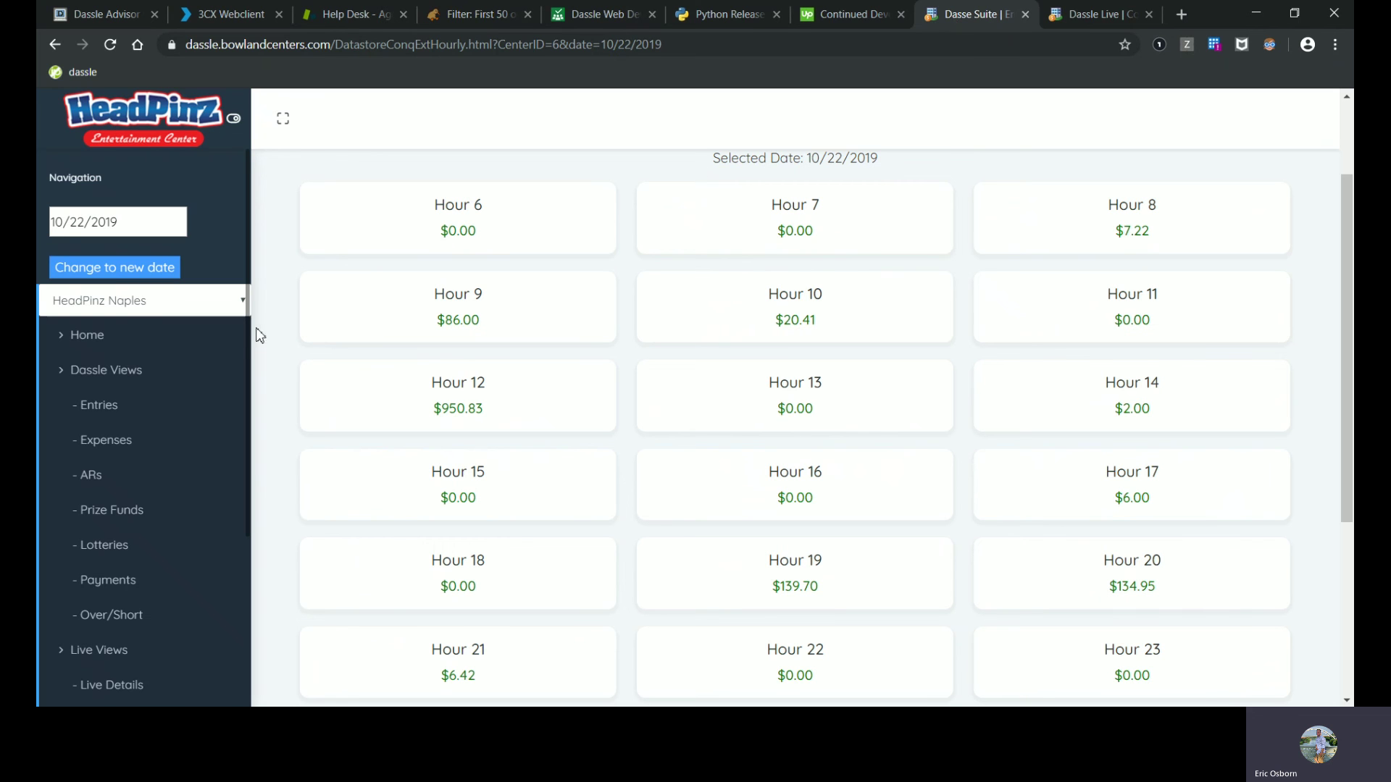
{"action": "left_click", "coordinate": [233, 338]}
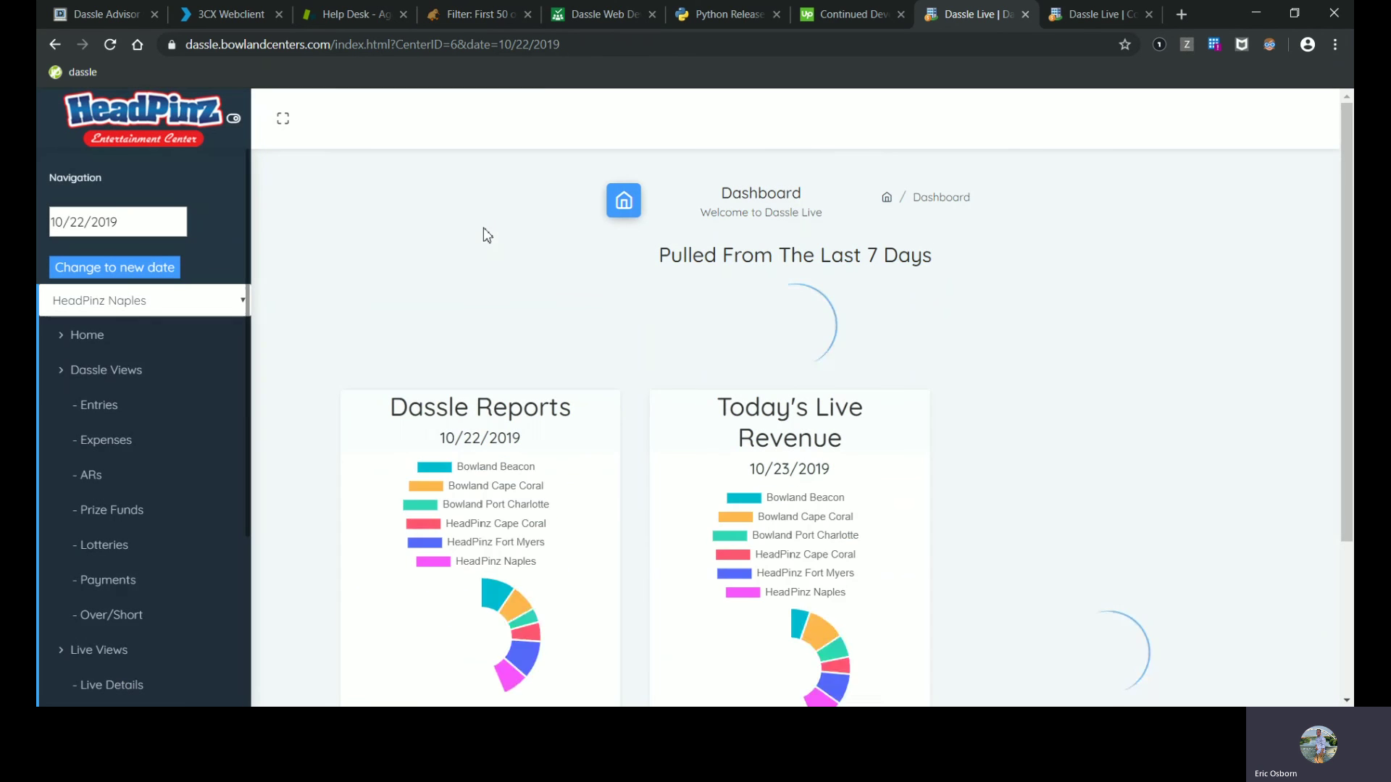